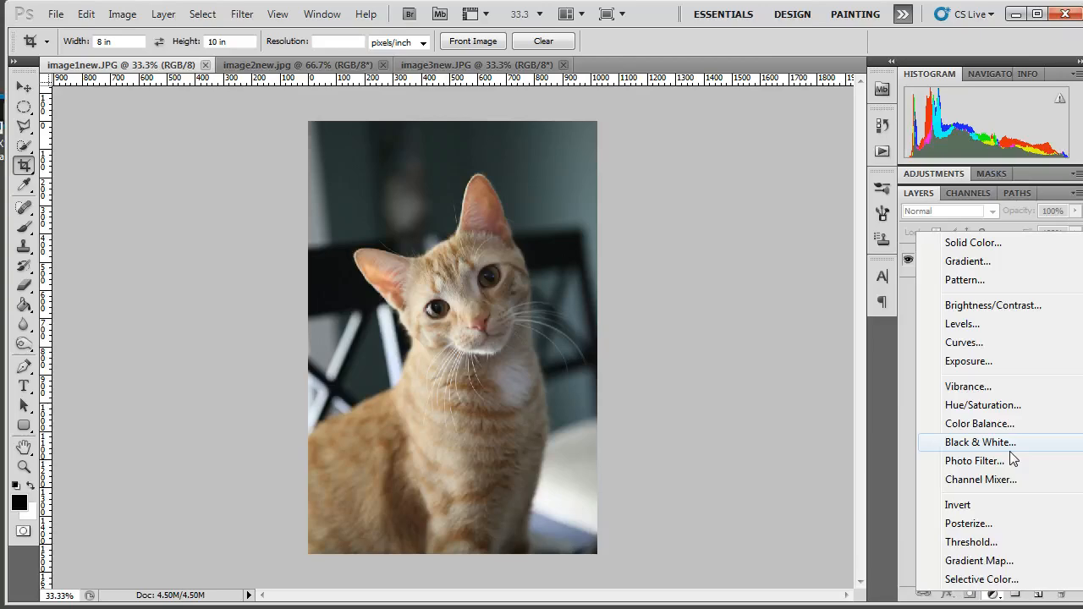
# Add a Hue/Saturation adjustment layer to the cat photo with hue -6 and slightly raised saturation
pyautogui.click(1036, 406)
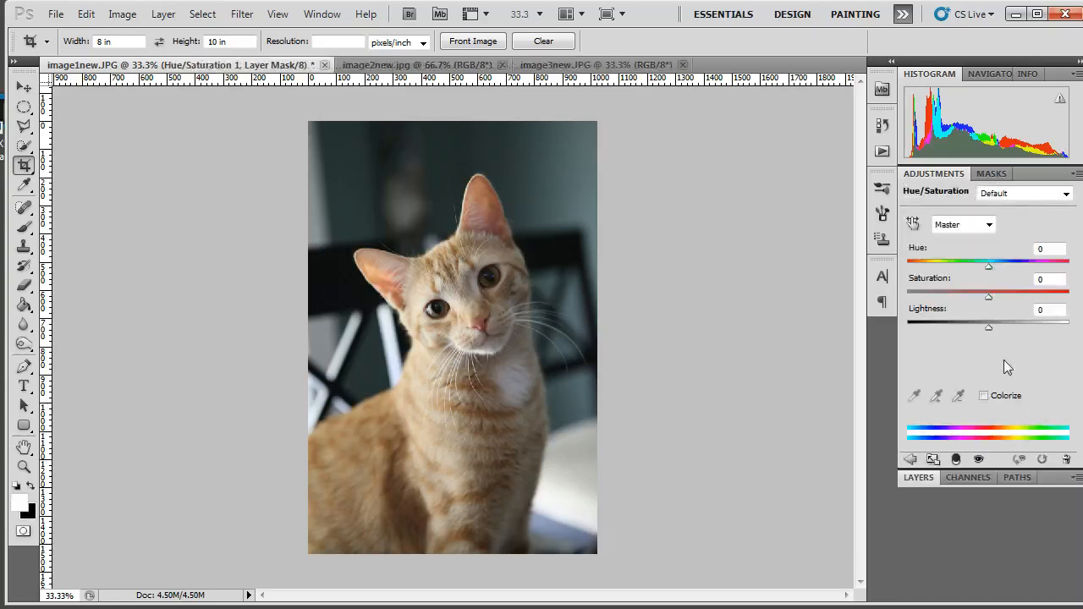
pyautogui.moveTo(989, 266); pyautogui.dragTo(999, 302)
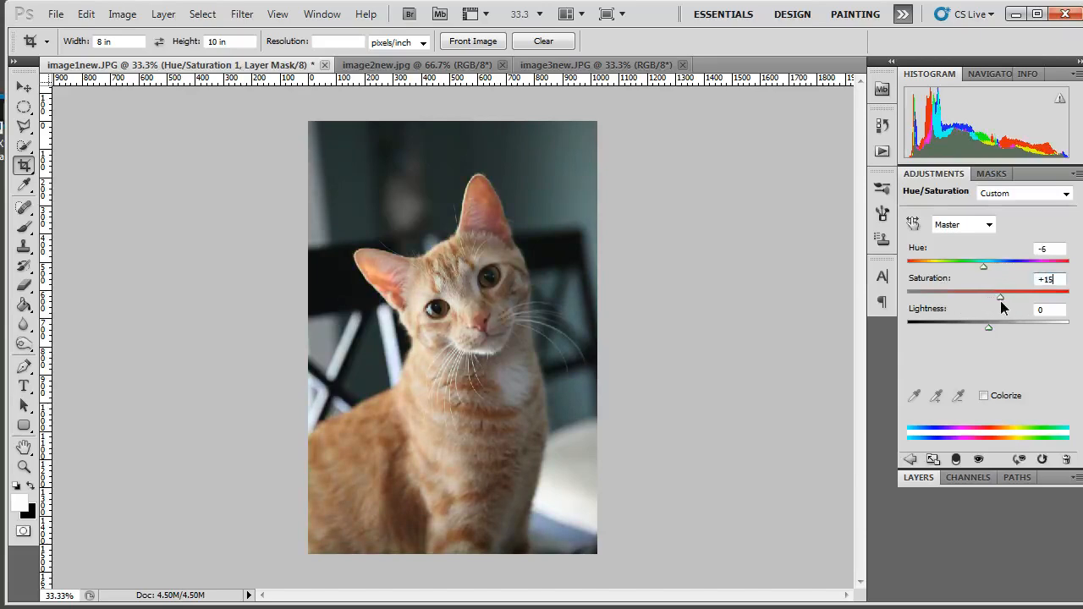
pyautogui.moveTo(1004, 302); pyautogui.dragTo(995, 300)
pyautogui.click(921, 479)
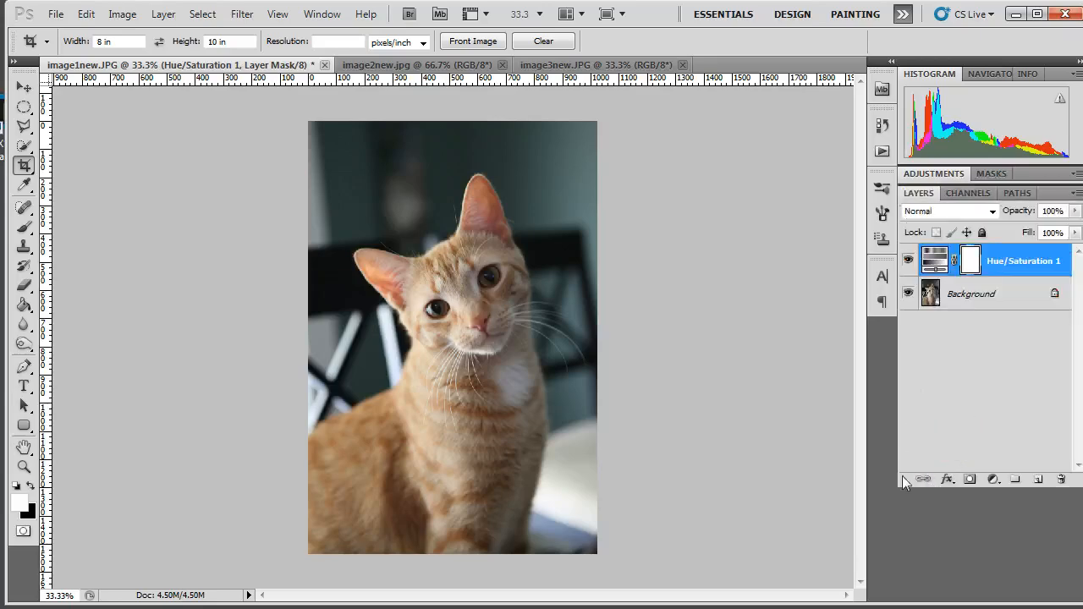
# Add a Levels adjustment layer with default settings above the Hue/Saturation layer
pyautogui.click(994, 478)
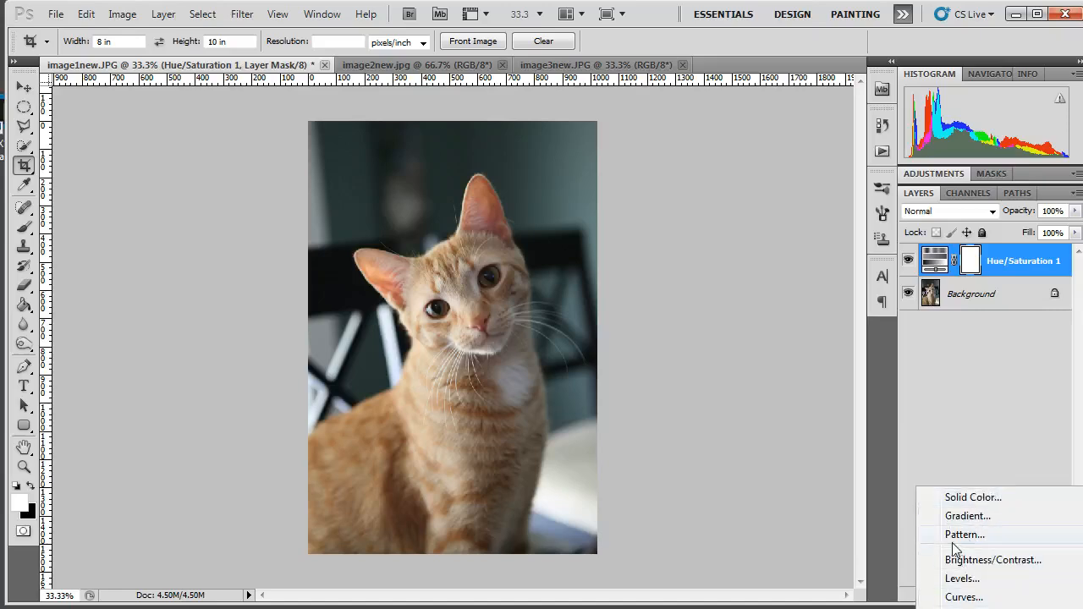
pyautogui.click(994, 579)
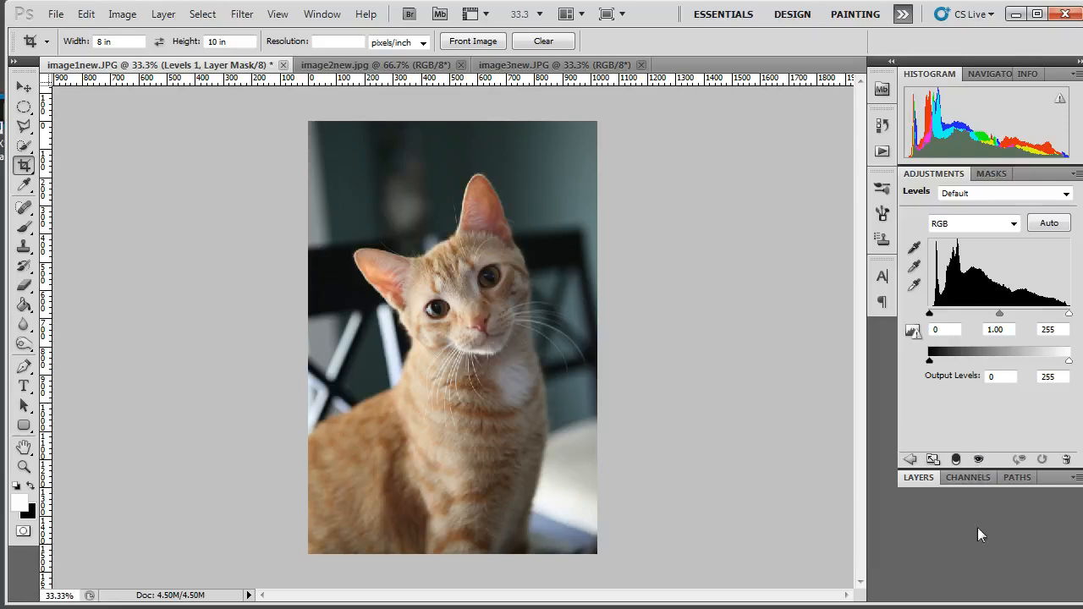
pyautogui.click(909, 459)
pyautogui.click(910, 459)
pyautogui.click(917, 477)
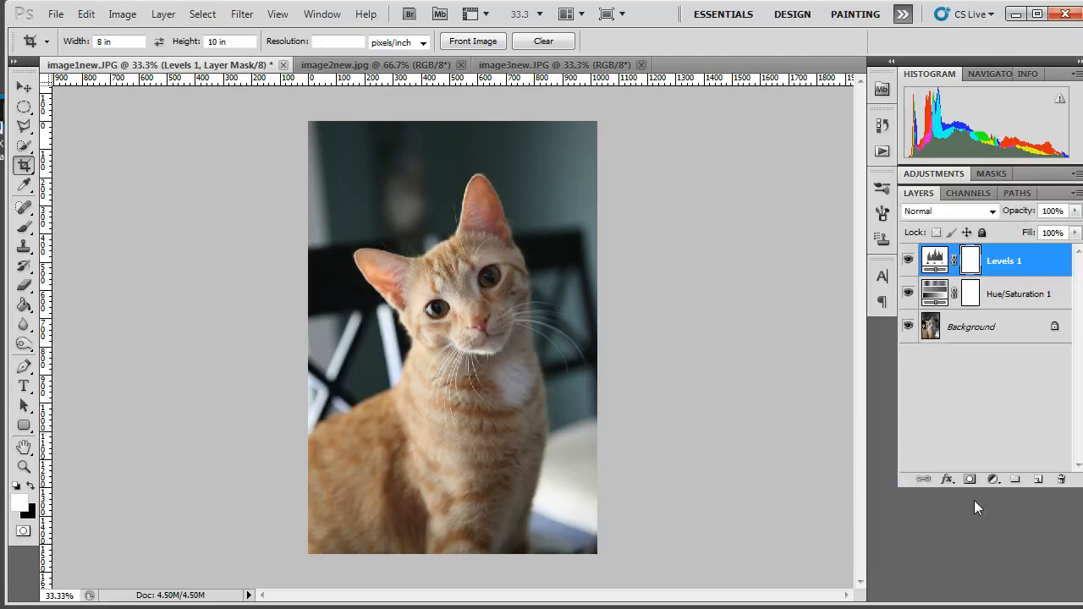
pyautogui.click(992, 479)
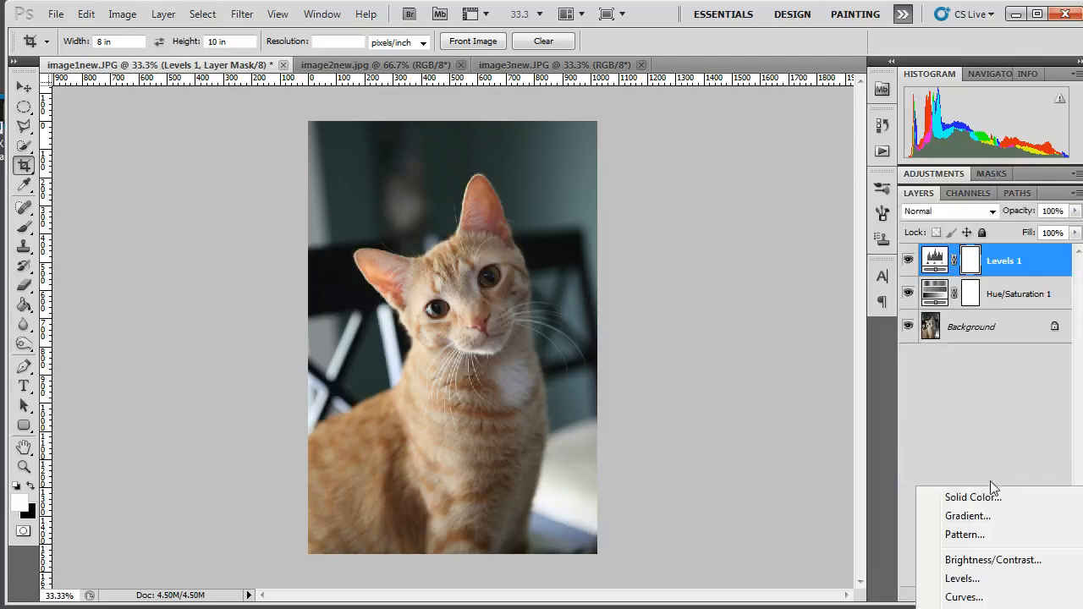
pyautogui.click(962, 578)
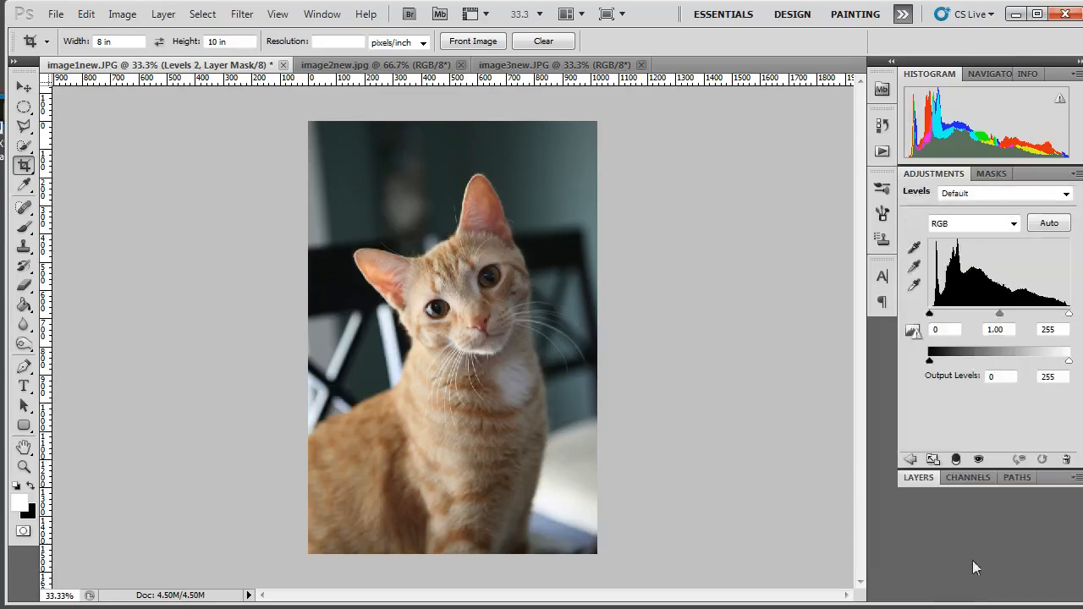
pyautogui.click(928, 477)
pyautogui.click(933, 263)
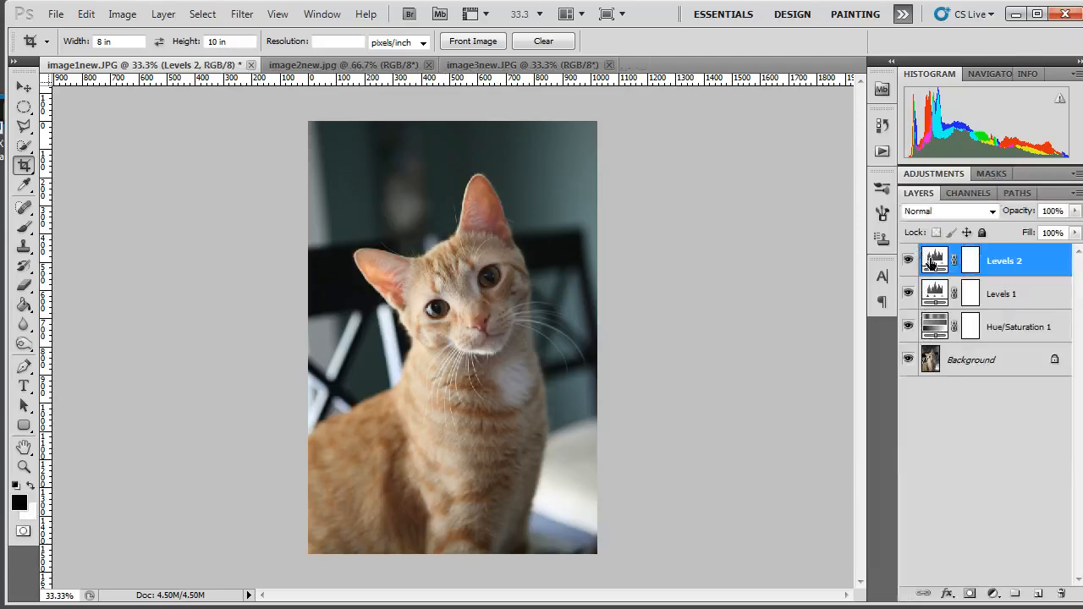
pyautogui.moveTo(933, 262); pyautogui.dragTo(1060, 593)
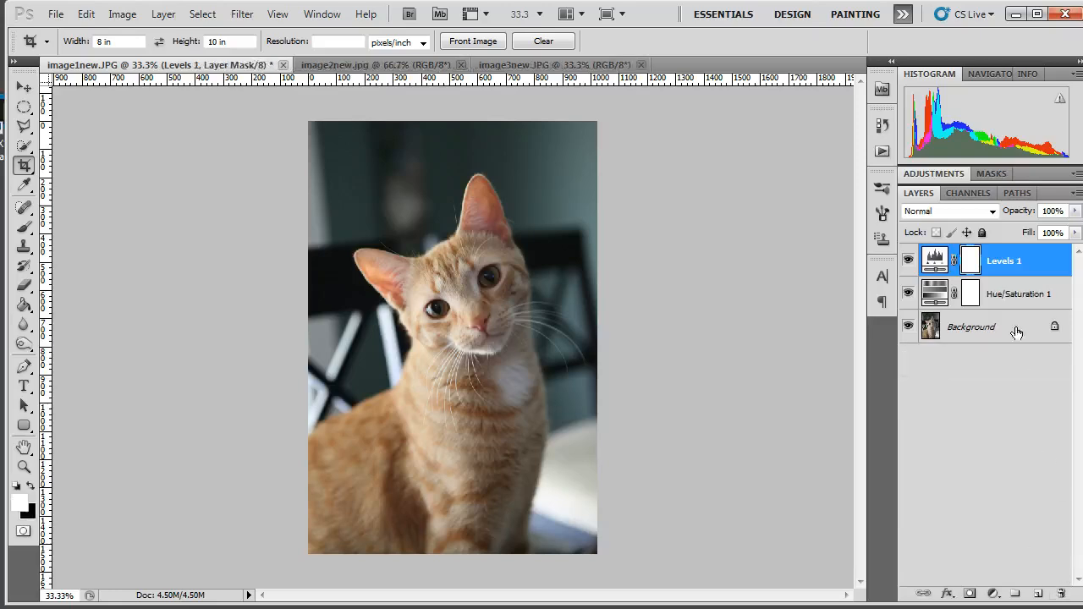
# Set the Levels layer's RGB input values to black point 20, midtones 1.26 and white point 229
pyautogui.click(935, 260)
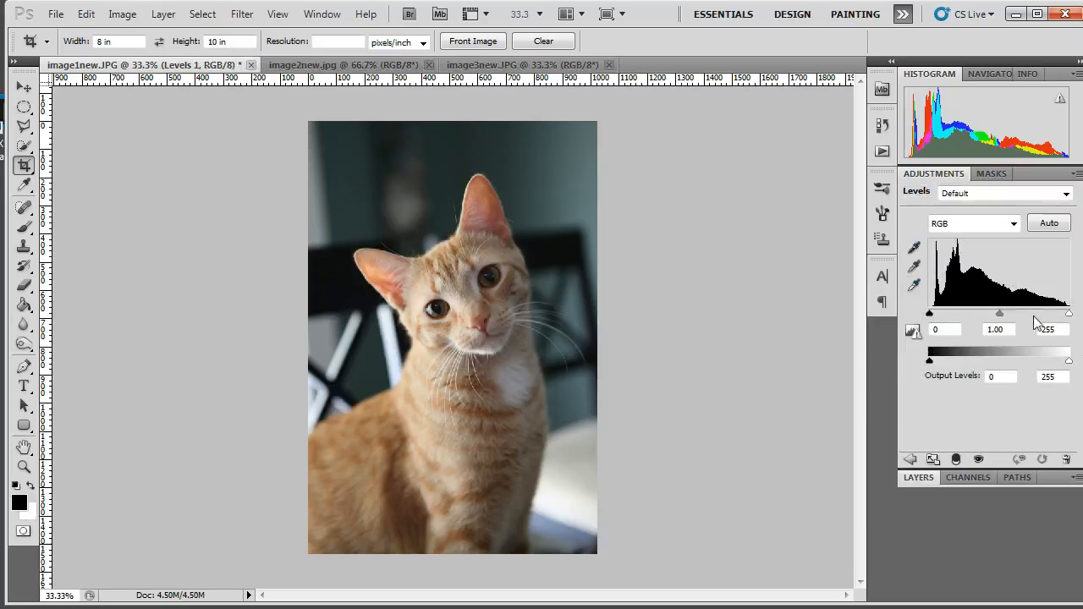
pyautogui.moveTo(1000, 314); pyautogui.dragTo(940, 315)
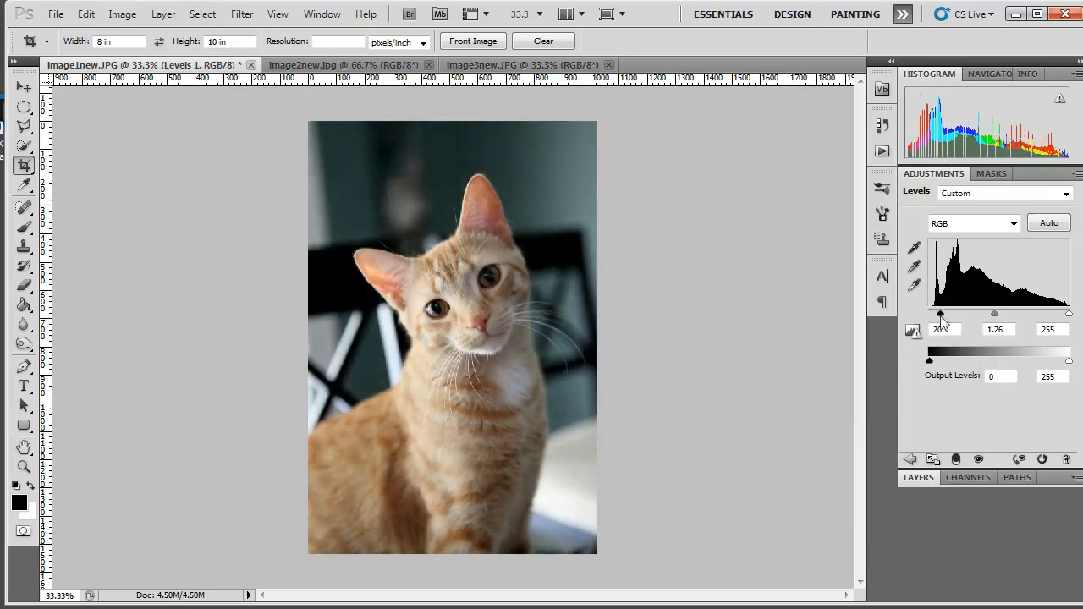
pyautogui.moveTo(1069, 315); pyautogui.dragTo(1053, 315)
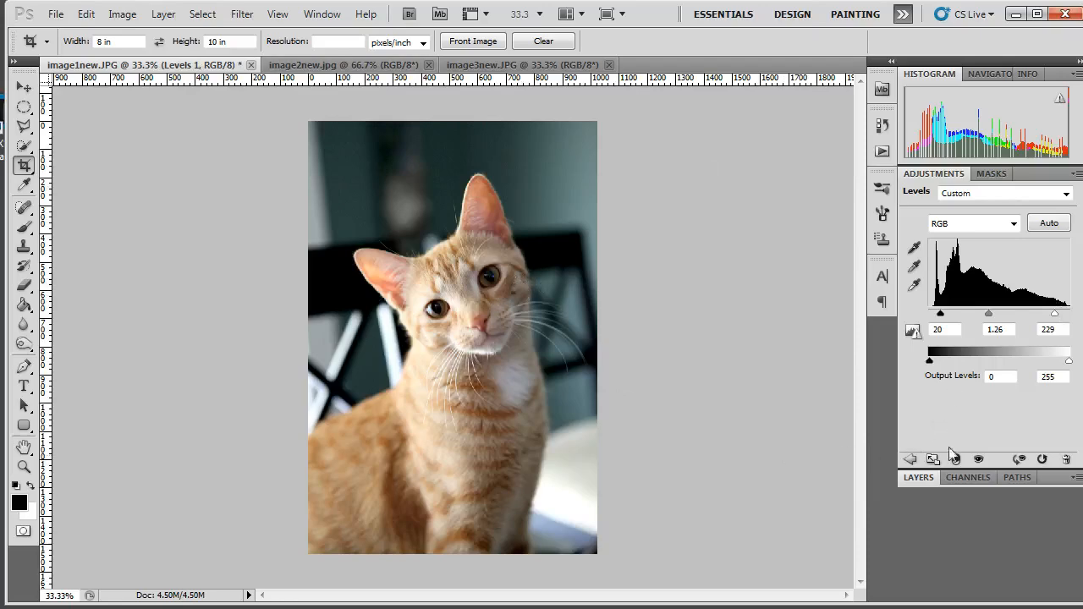
pyautogui.click(919, 478)
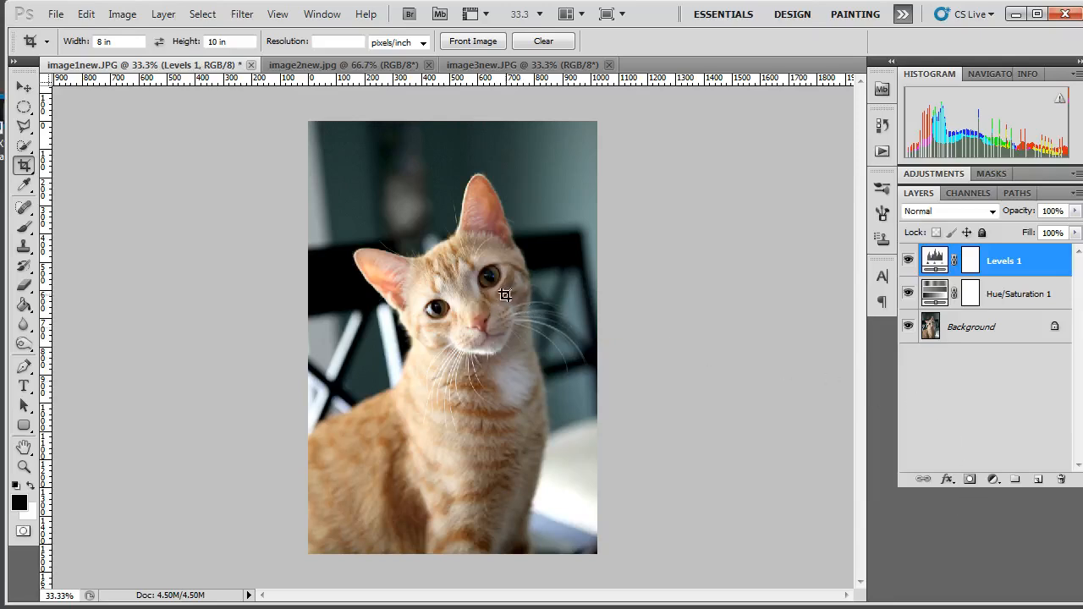
# Stamp a merged copy of all visible layers onto a new layer at the top of the stack
pyautogui.scroll(5, 503, 262)
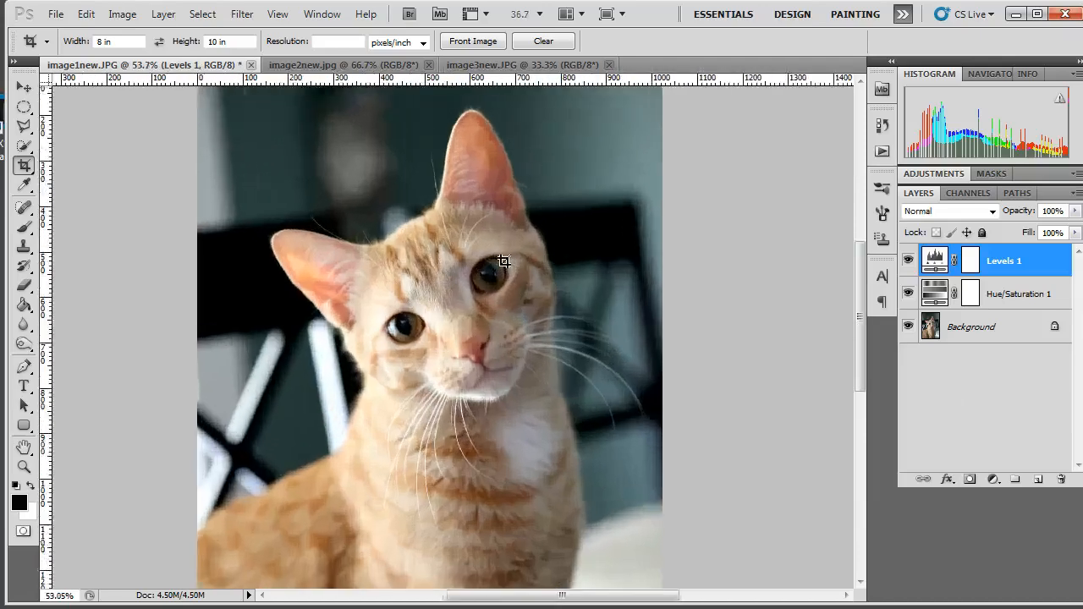
pyautogui.scroll(3, 491, 288)
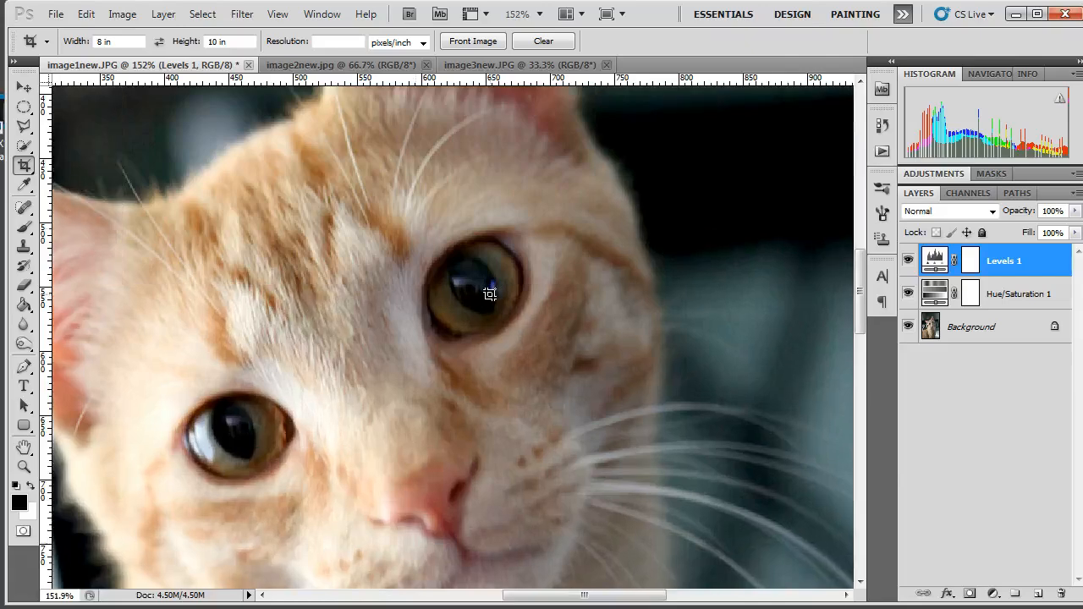
pyautogui.scroll(-3, 492, 289)
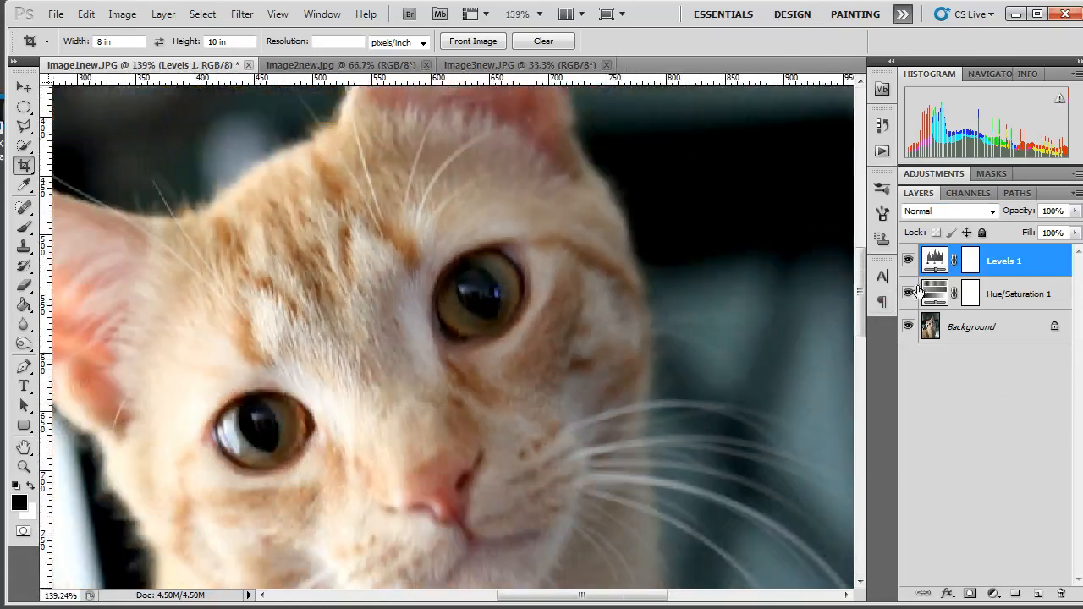
pyautogui.hotkey('ctrl', 'shift', 'alt', 'e')
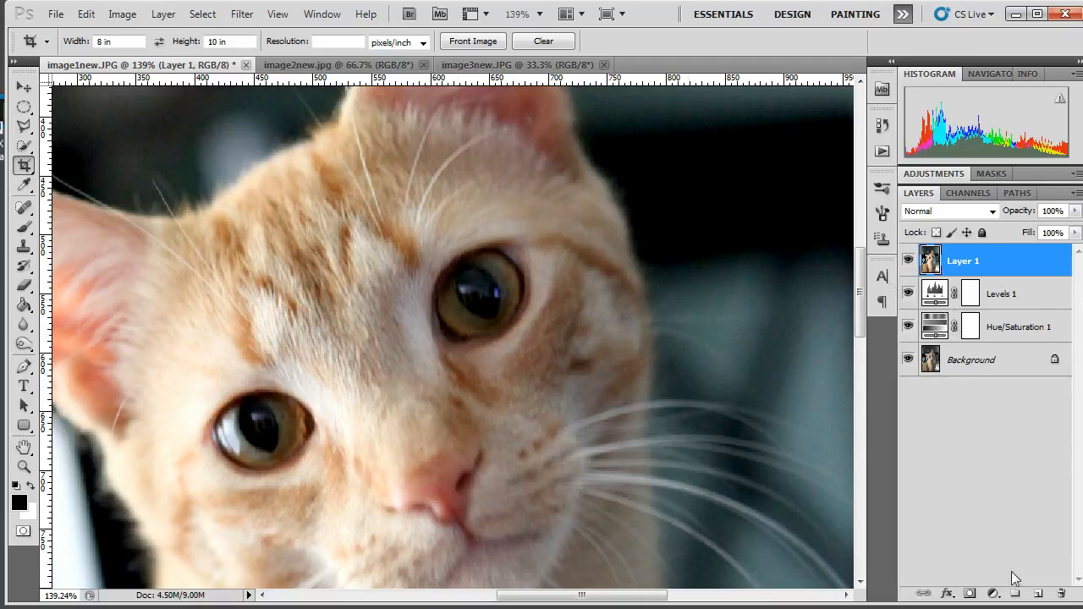
# Brush a white highlight with a 20 px tip along the left side of the cat's right-hand eye on a new layer at 64% opacity
pyautogui.click(1037, 594)
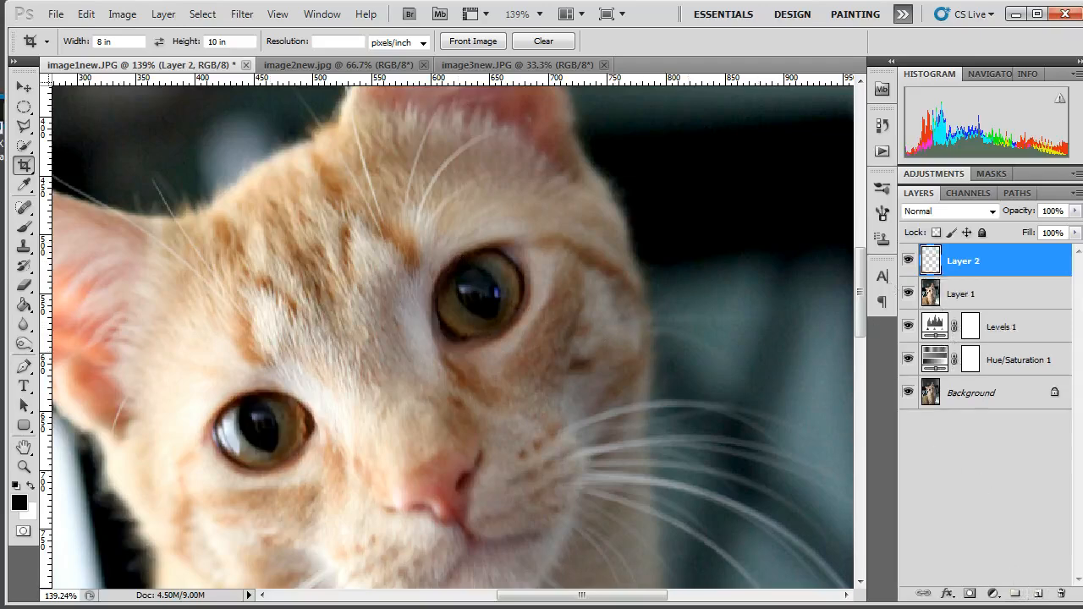
pyautogui.click(23, 227)
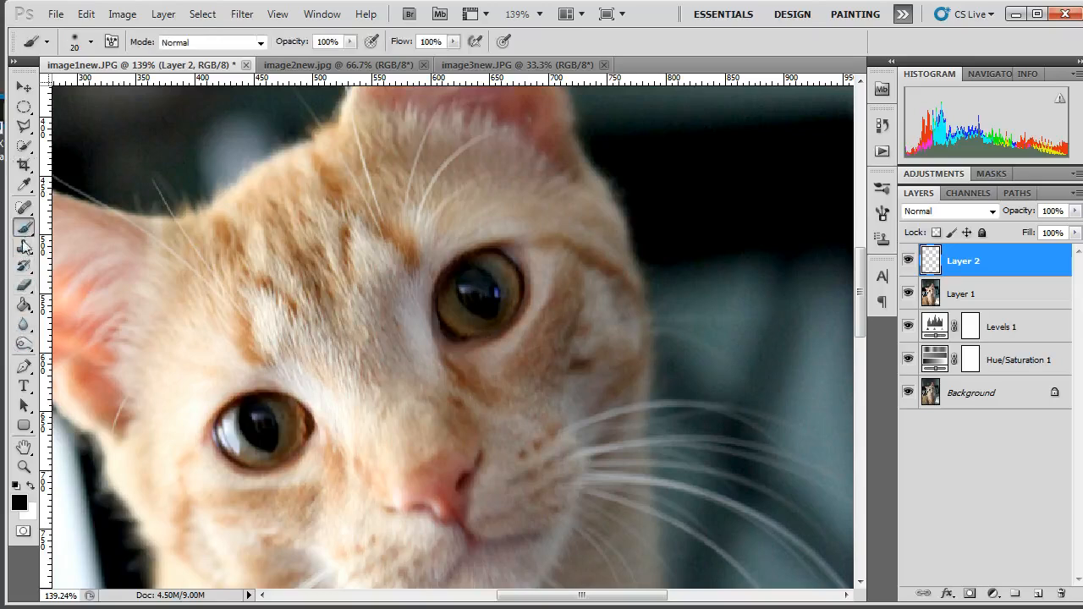
pyautogui.click(32, 486)
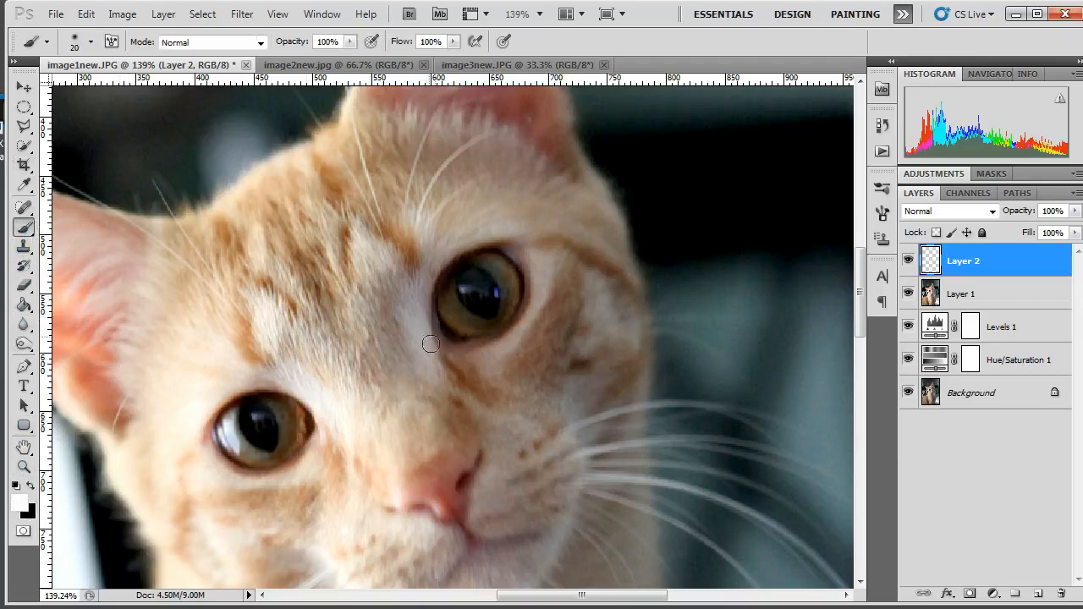
pyautogui.moveTo(444, 297); pyautogui.dragTo(458, 331)
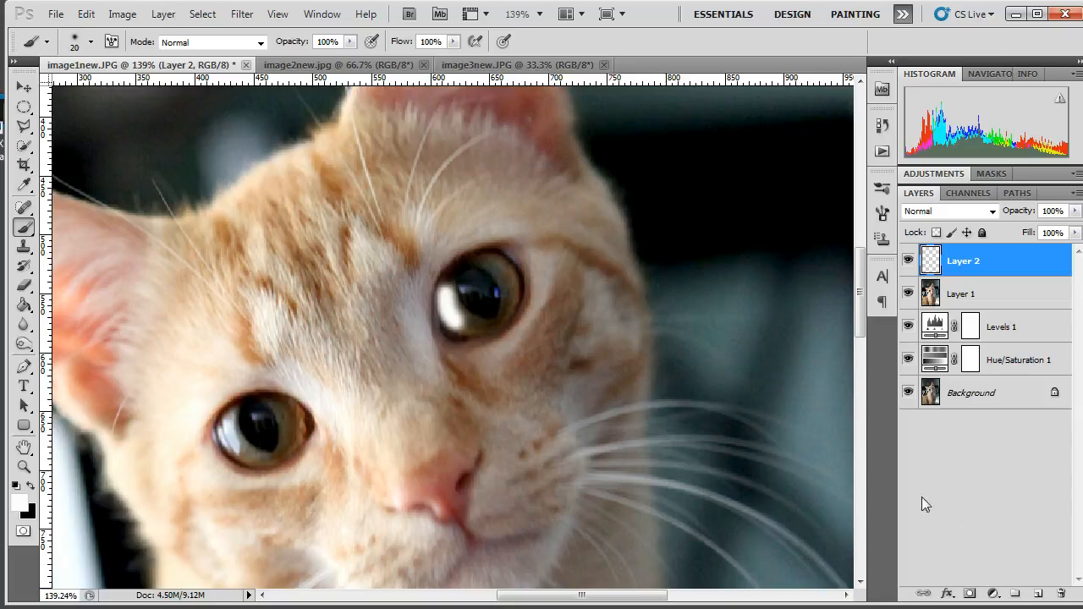
pyautogui.scroll(-2, 496, 211)
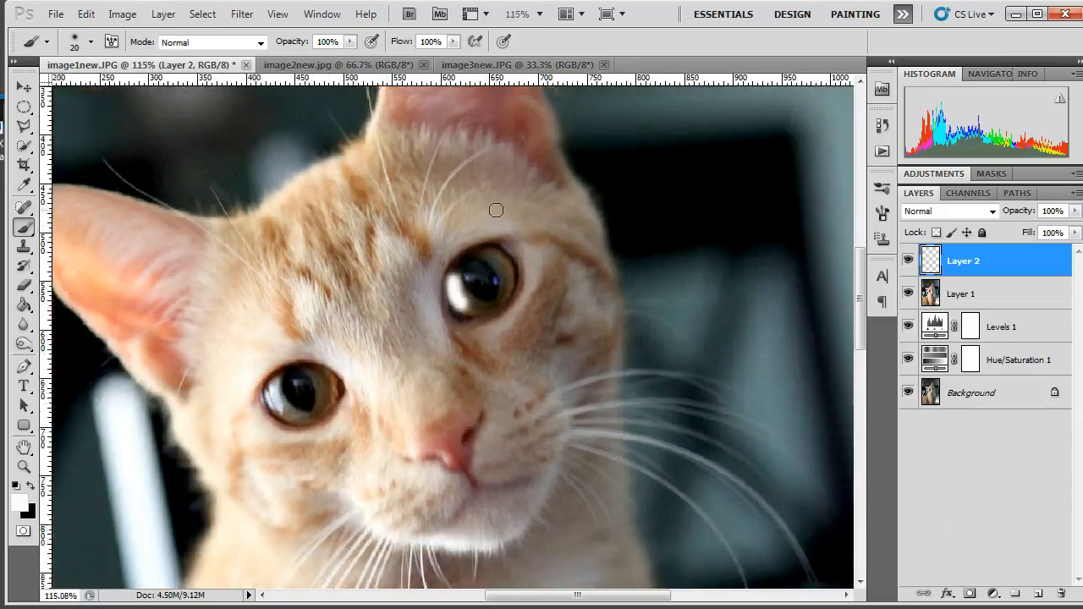
pyautogui.click(1074, 210)
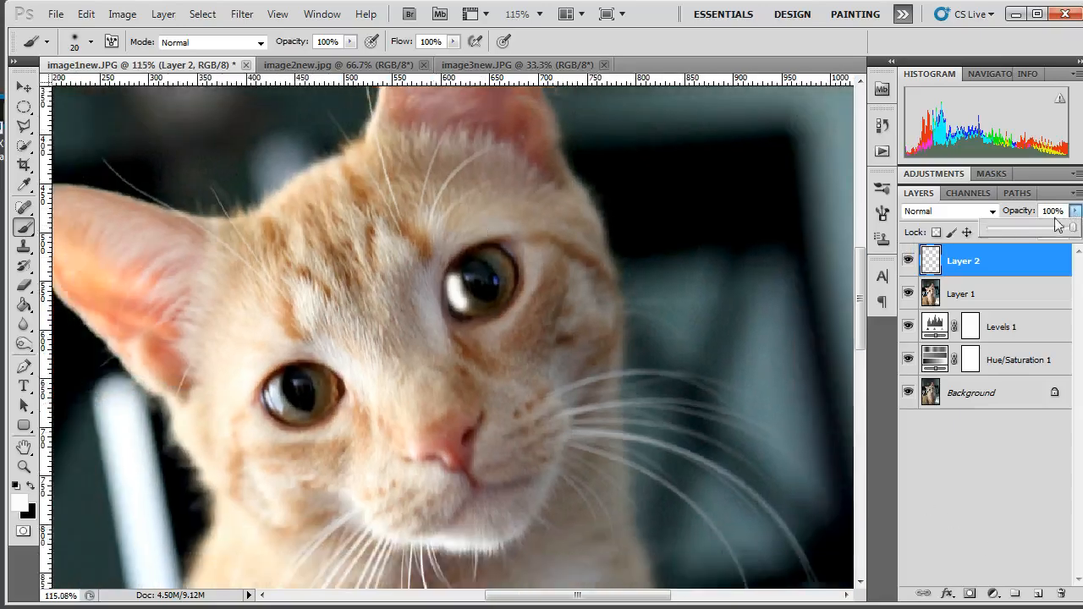
pyautogui.moveTo(1058, 227); pyautogui.dragTo(1043, 230)
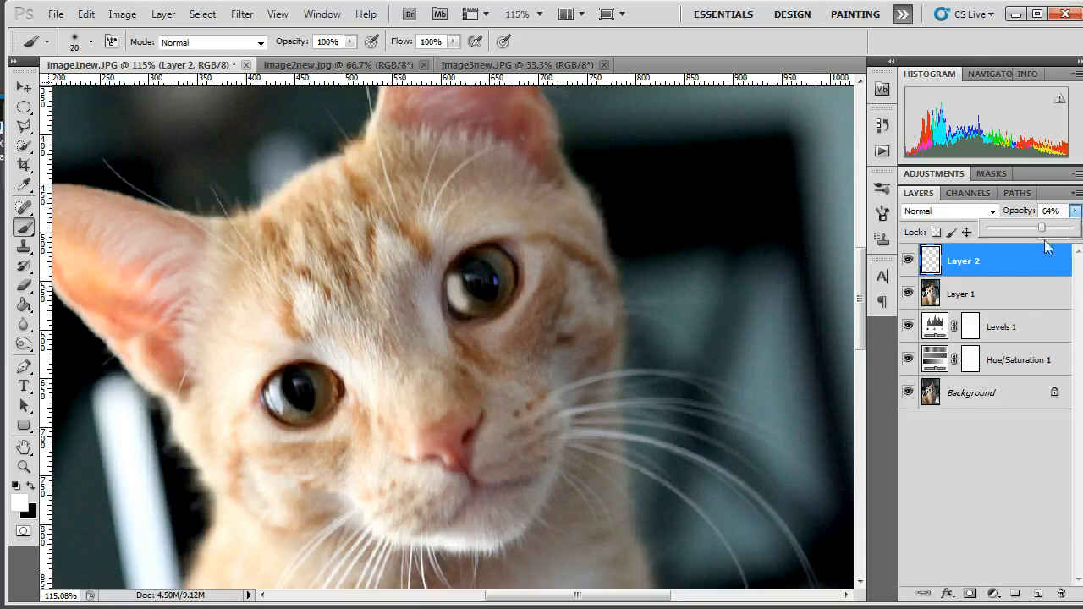
# Soften the painted eye highlight with a Gaussian Blur of 5.3 pixels radius
pyautogui.click(239, 19)
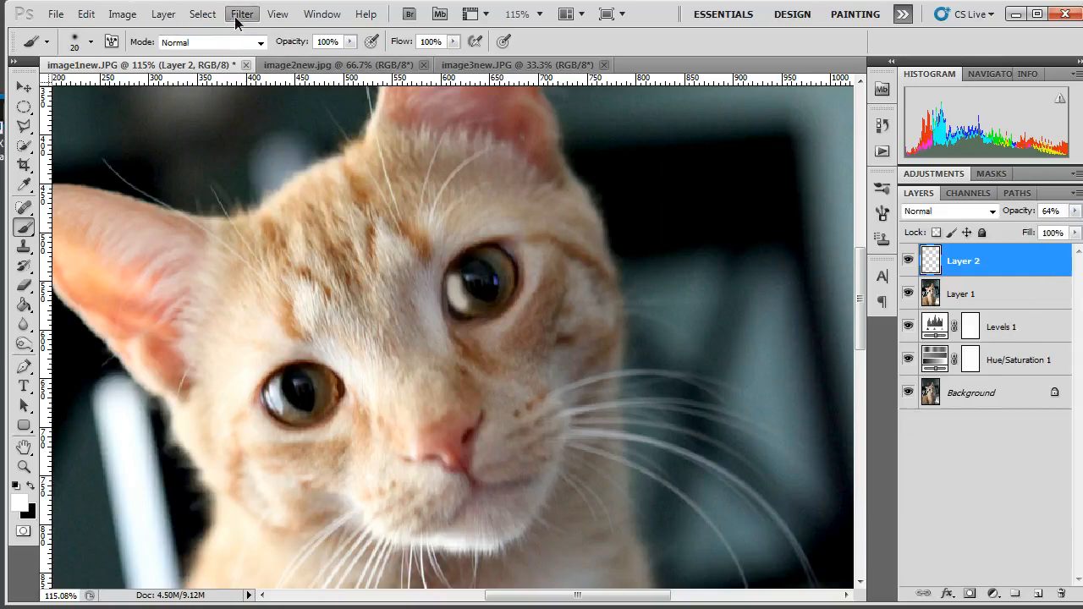
pyautogui.moveTo(303, 170)
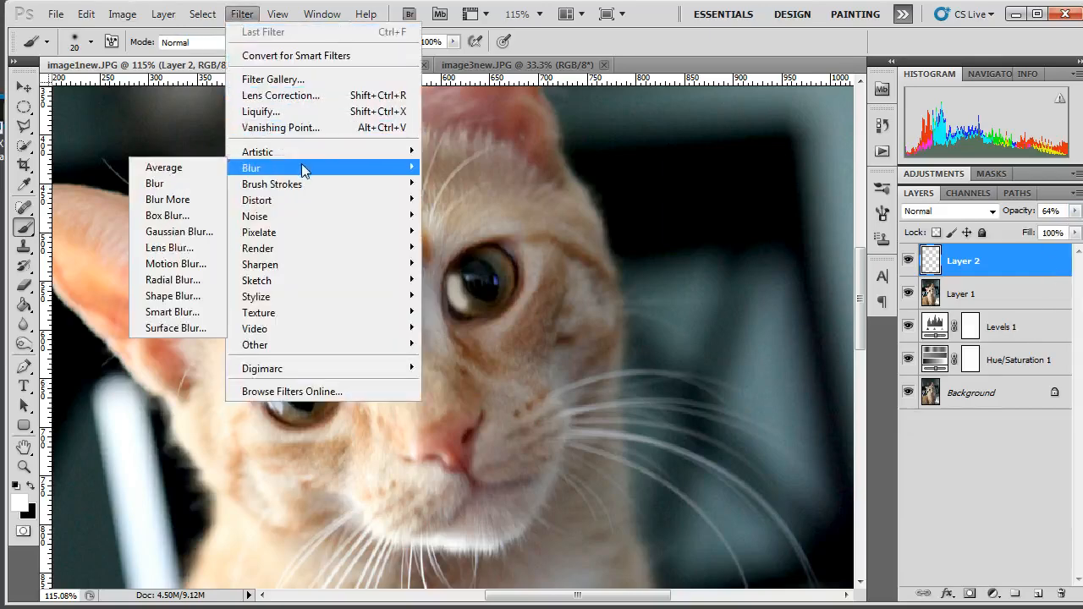
pyautogui.click(196, 233)
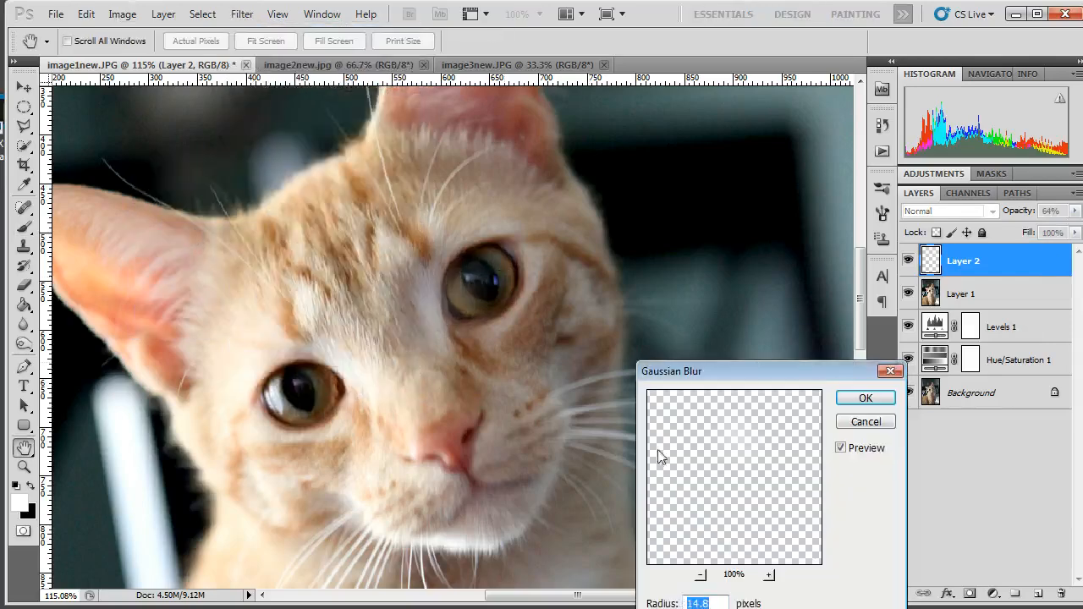
pyautogui.write('1.3')
pyautogui.press('Down')
pyautogui.press('Down')
pyautogui.press('Down')
pyautogui.press('Down')
pyautogui.press('Down')
pyautogui.press('Down')
pyautogui.press('Down')
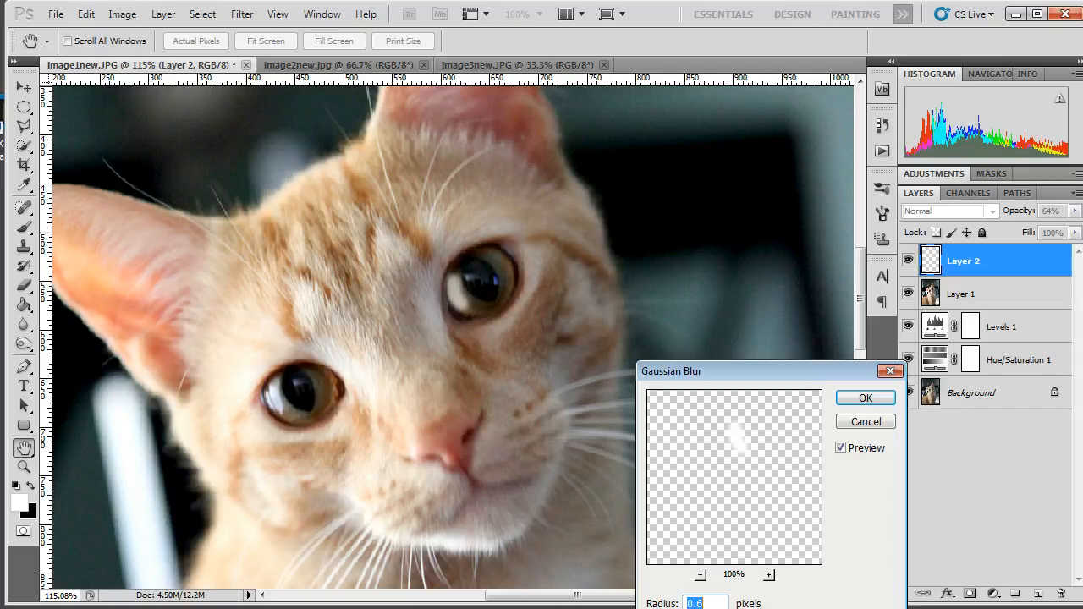
pyautogui.moveTo(686, 608); pyautogui.dragTo(739, 608)
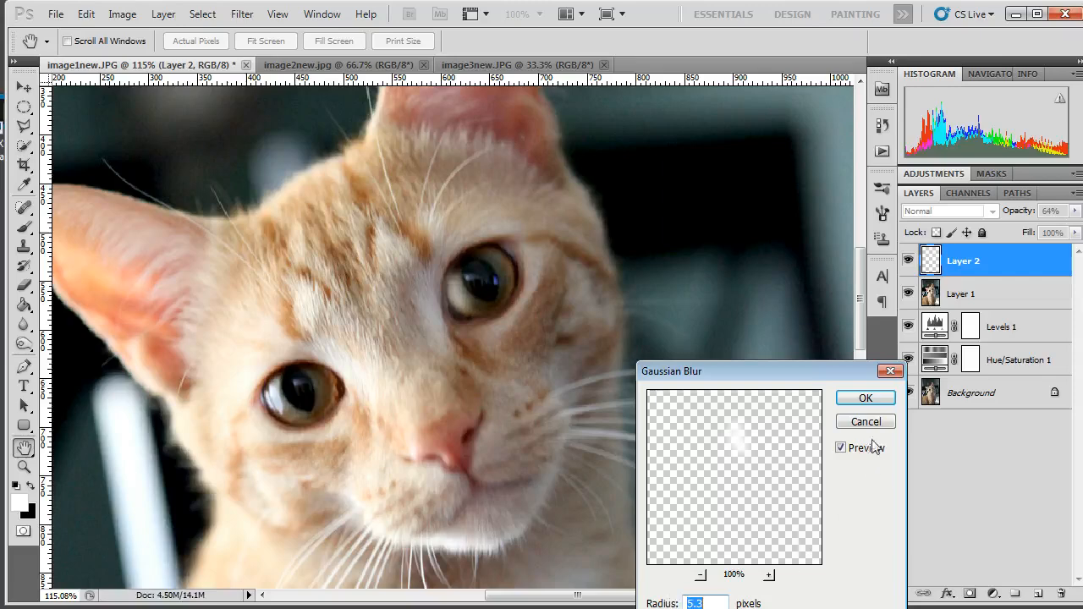
pyautogui.click(864, 398)
pyautogui.press('b')
# Set the eye highlight layer's opacity to 69%
pyautogui.click(1075, 210)
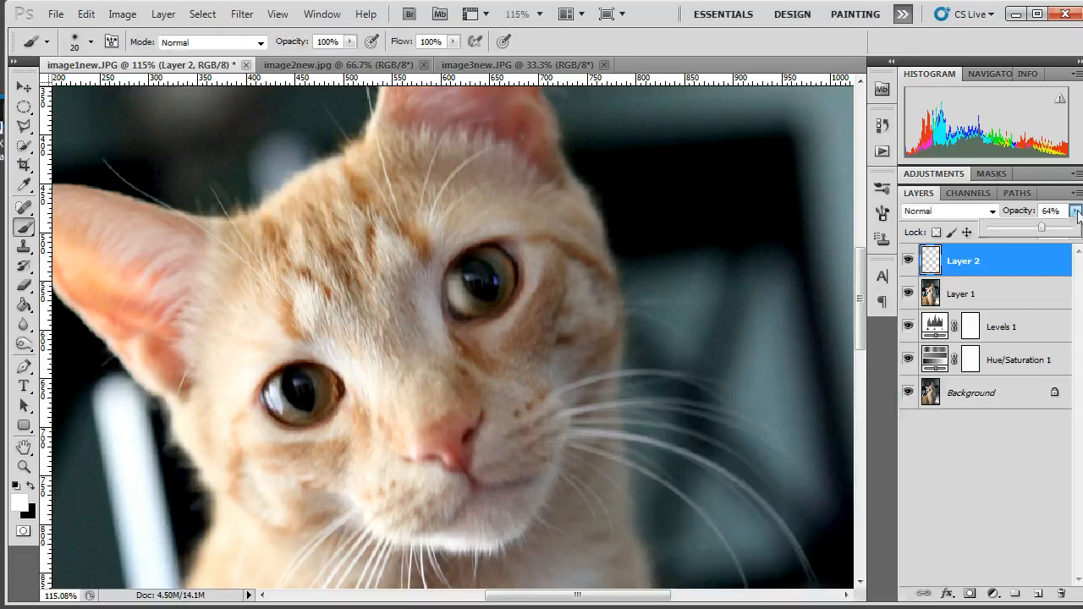
pyautogui.moveTo(1042, 227)
pyautogui.mouseDown()
pyautogui.moveTo(1072, 228)
pyautogui.moveTo(1076, 239)
pyautogui.moveTo(1042, 233)
pyautogui.mouseUp()
pyautogui.scroll(-5, 535, 364)
pyautogui.scroll(-4, 534, 363)
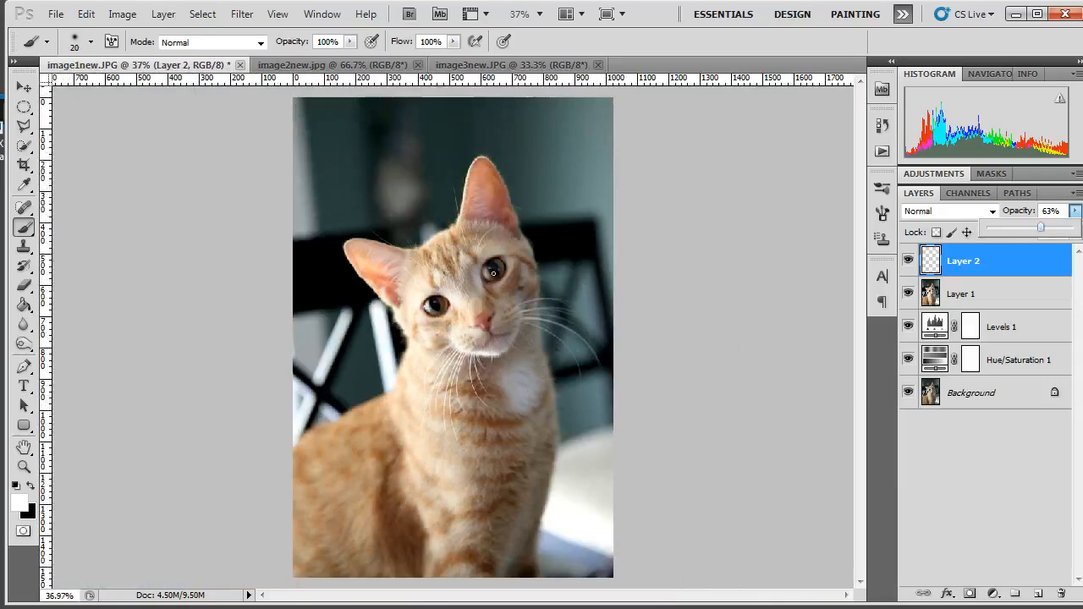
pyautogui.moveTo(1041, 226); pyautogui.dragTo(1045, 230)
pyautogui.click(957, 527)
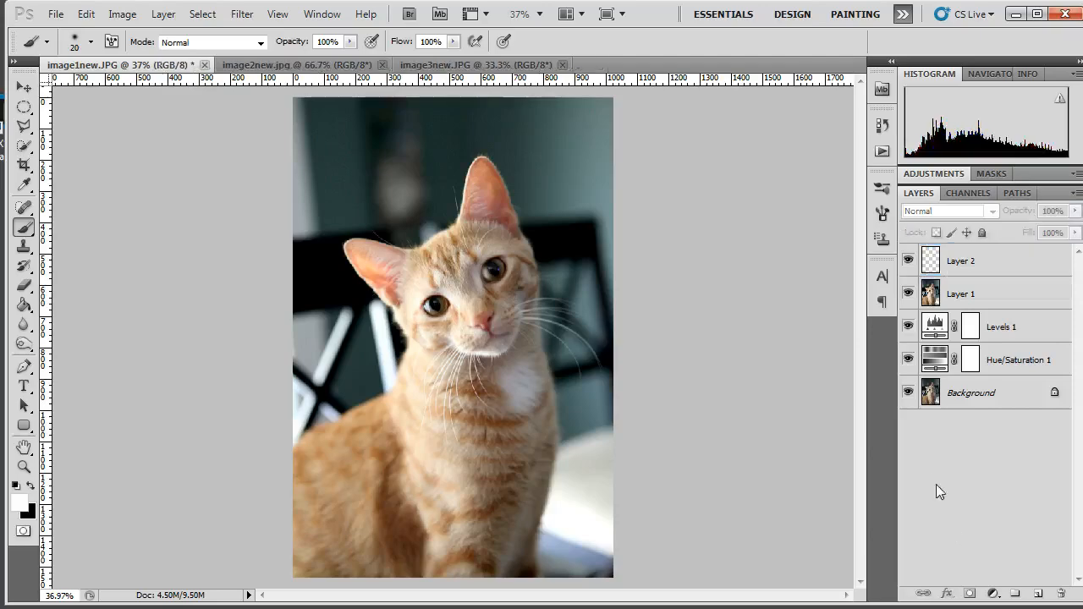
# Stamp all visible layers, including the eye highlight, into a merged layer above Layer 2
pyautogui.click(934, 262)
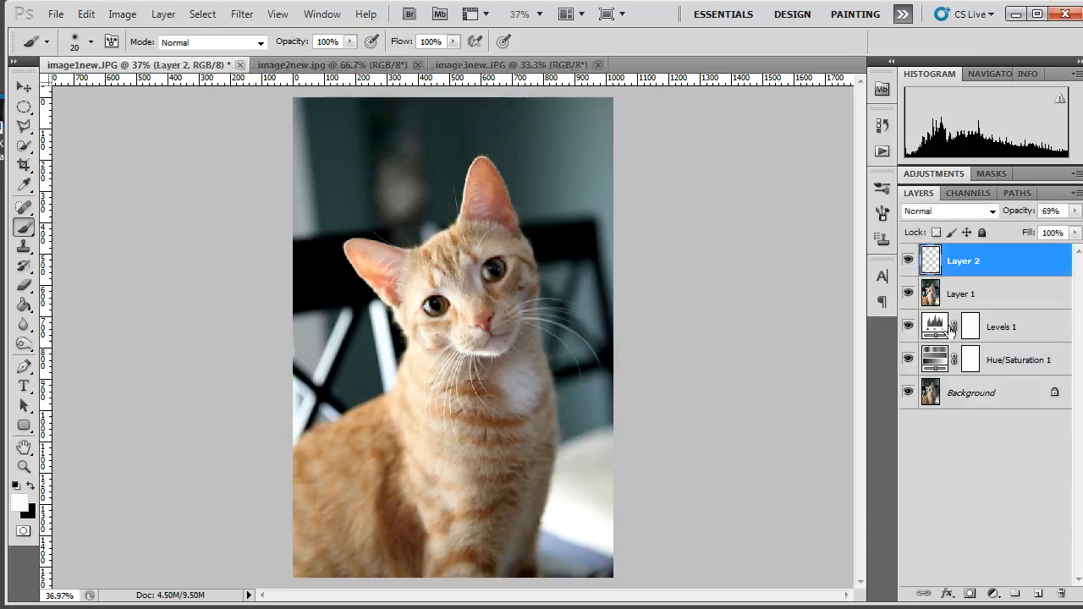
pyautogui.hotkey('ctrl', 'shift', 'alt', 'e')
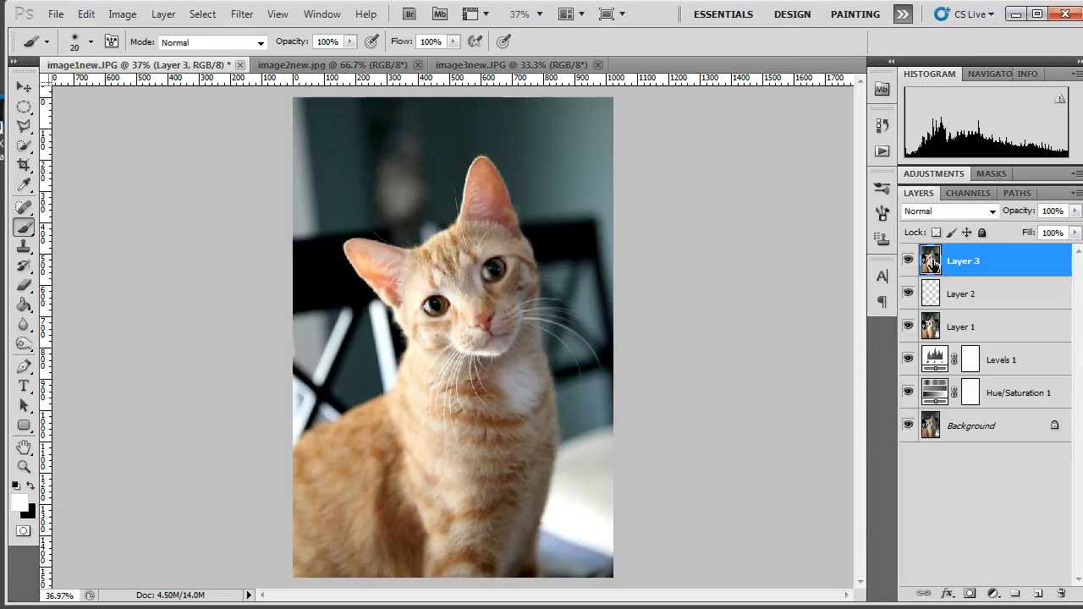
# Duplicate the merged Layer 3 and apply a High Pass filter to the copy
pyautogui.moveTo(934, 264); pyautogui.dragTo(1038, 592)
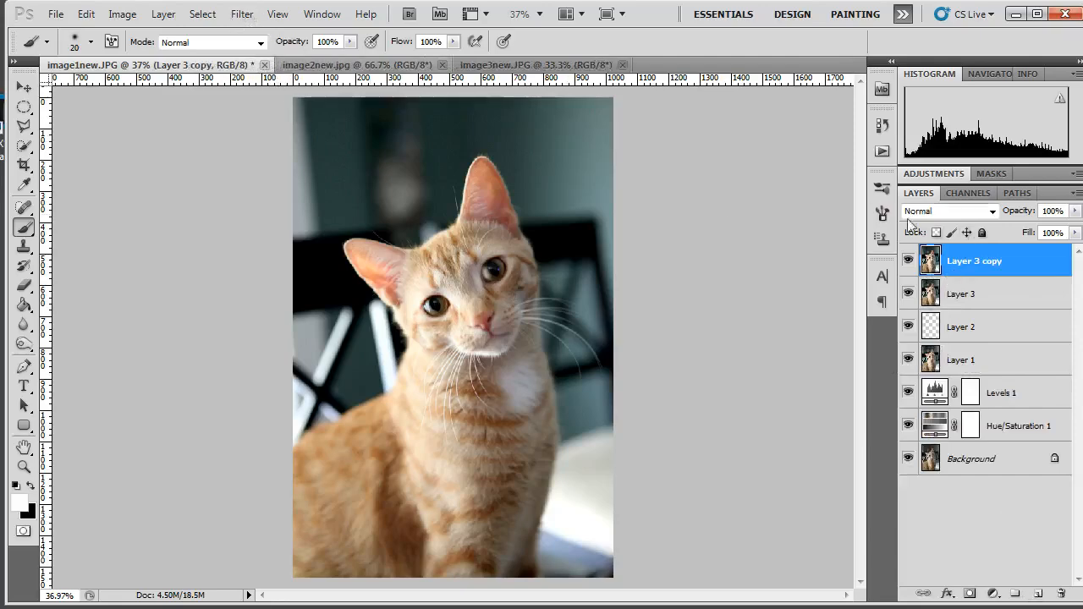
pyautogui.click(245, 15)
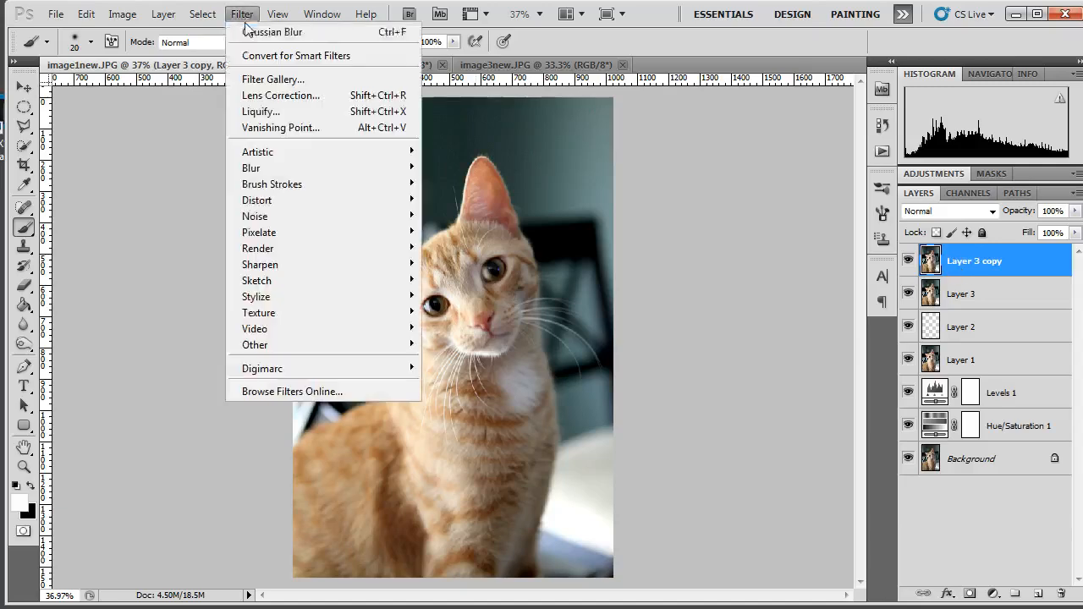
pyautogui.moveTo(300, 348)
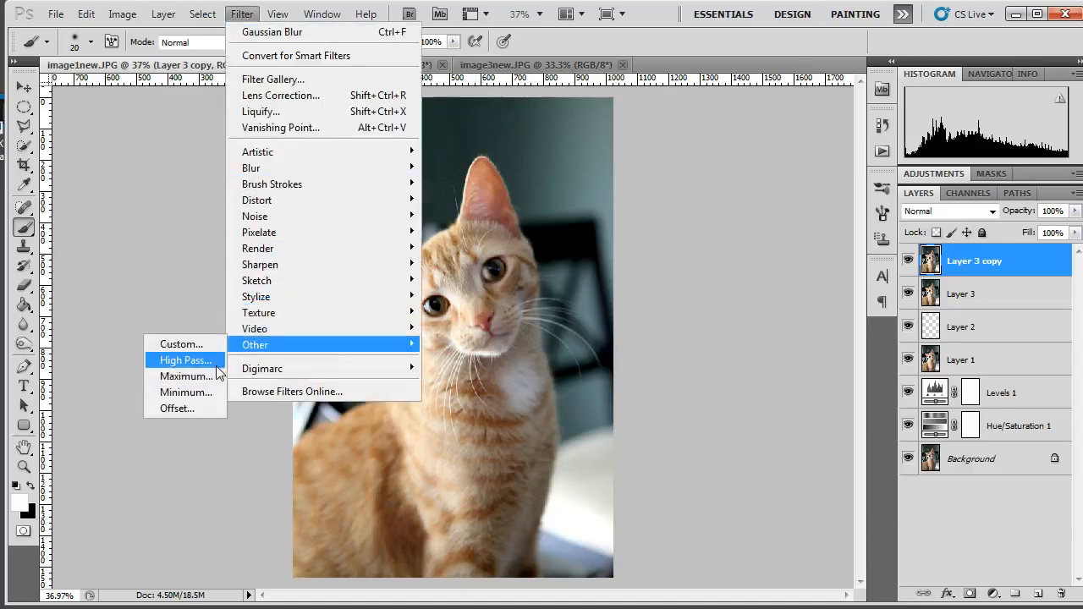
pyautogui.click(185, 359)
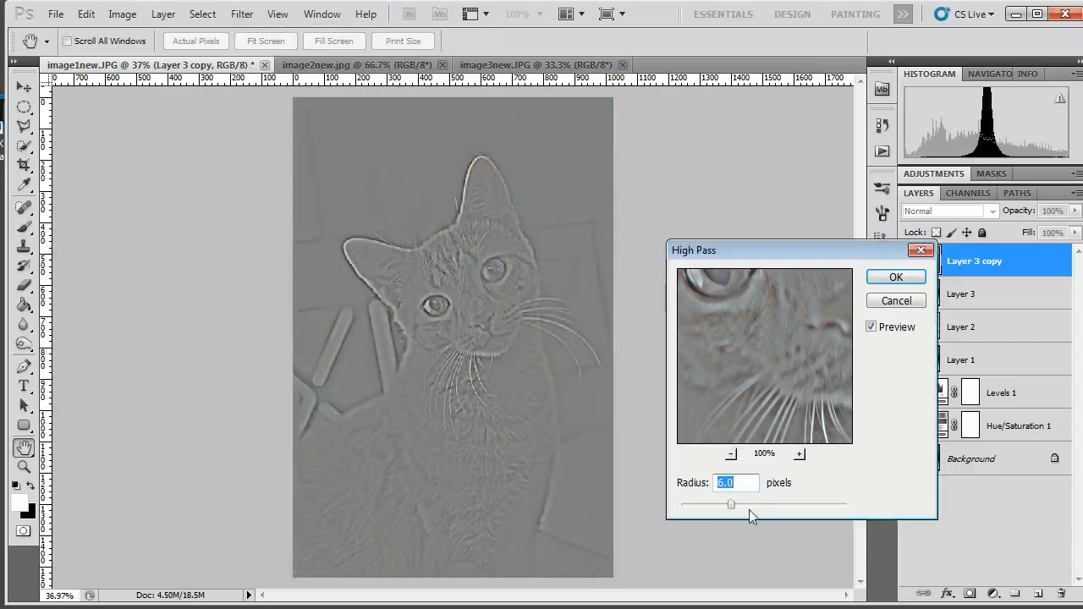
pyautogui.moveTo(727, 505)
pyautogui.mouseDown()
pyautogui.moveTo(709, 505)
pyautogui.moveTo(735, 503)
pyautogui.mouseUp()
pyautogui.click(909, 275)
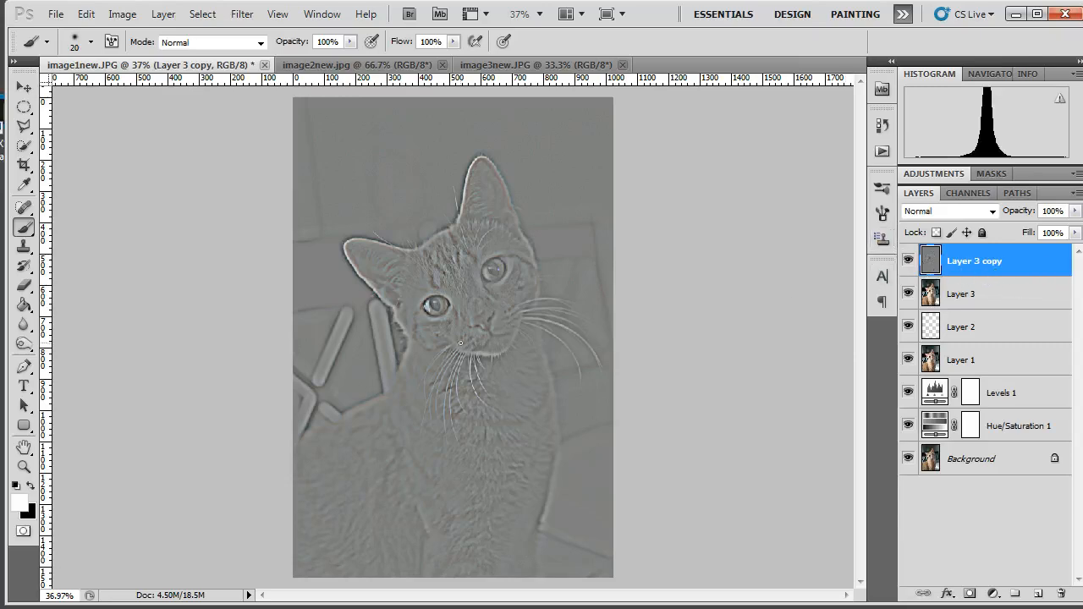
# Set the High Pass layer's blend mode to Soft Light and compare the portrait with and without it
pyautogui.click(992, 212)
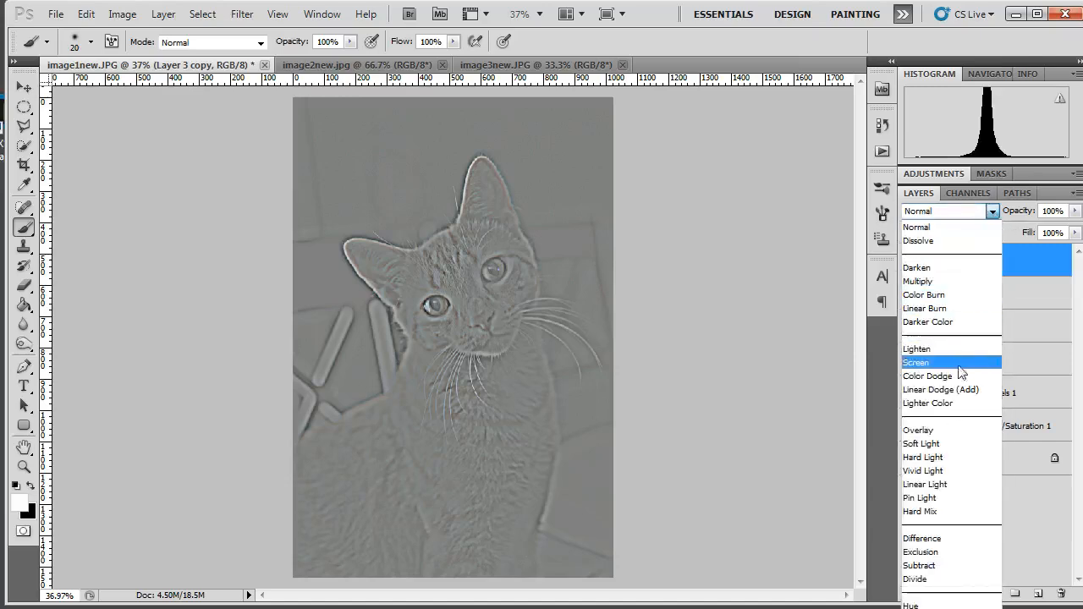
pyautogui.click(969, 449)
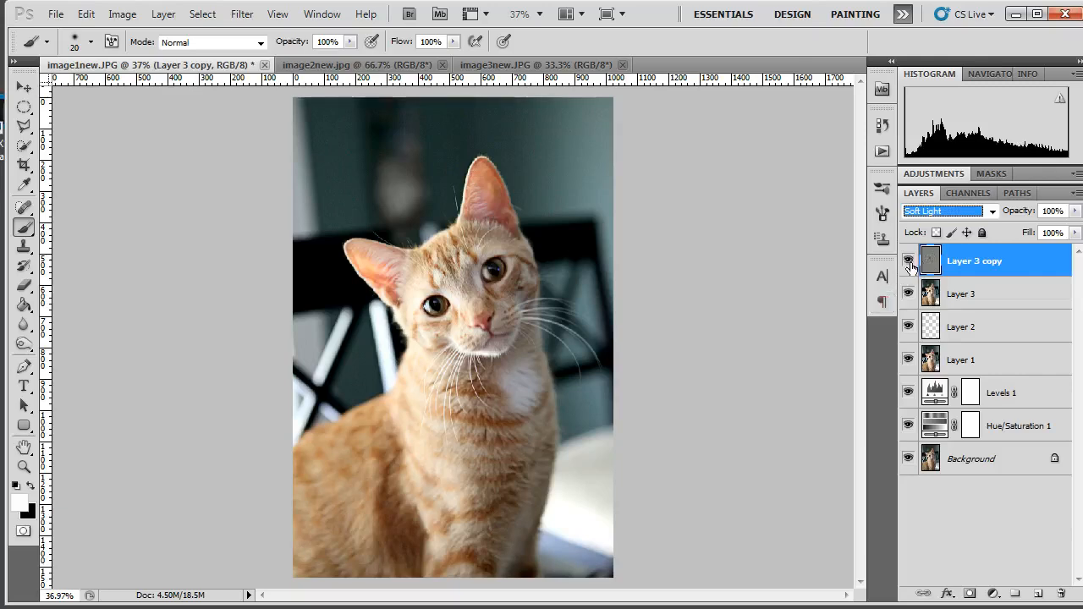
pyautogui.click(909, 262)
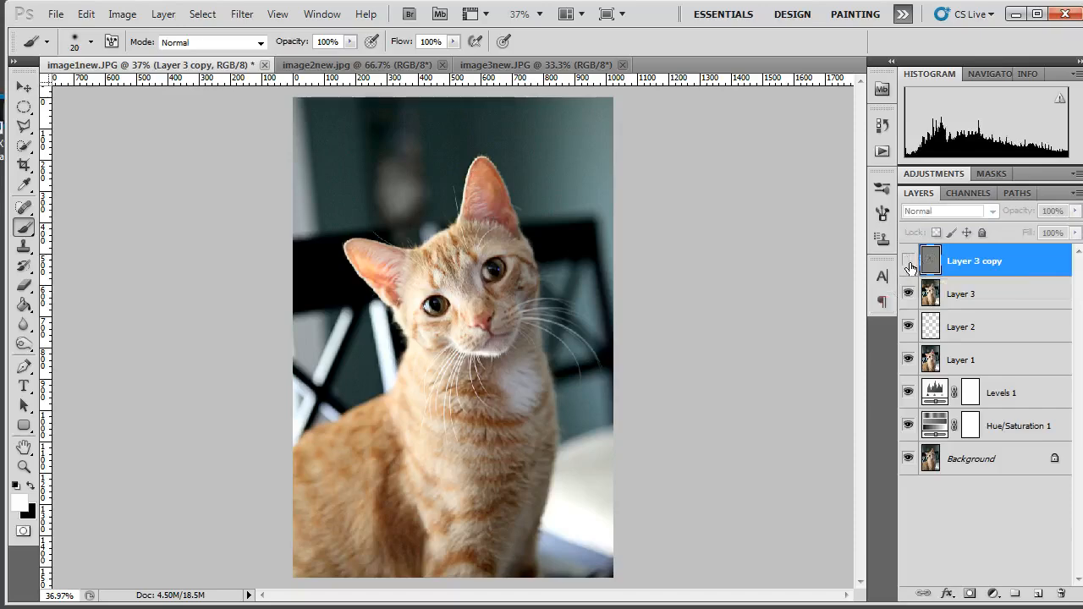
pyautogui.click(909, 262)
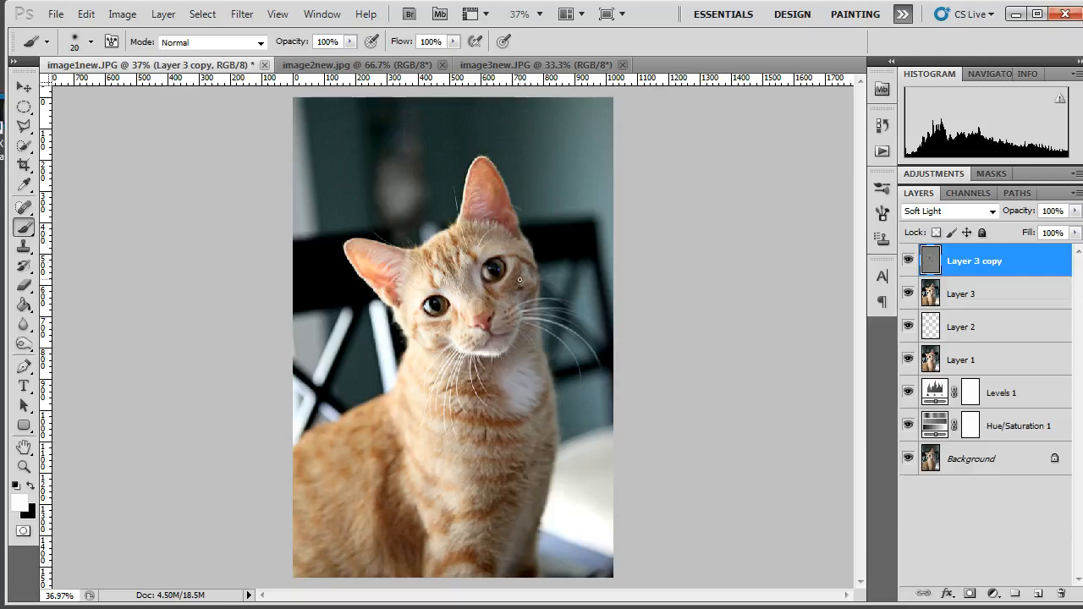
# Examine the sharpening on the cat's face and whiskers close up and in full view, comparing it with the High Pass layer hidden and shown
pyautogui.click(25, 88)
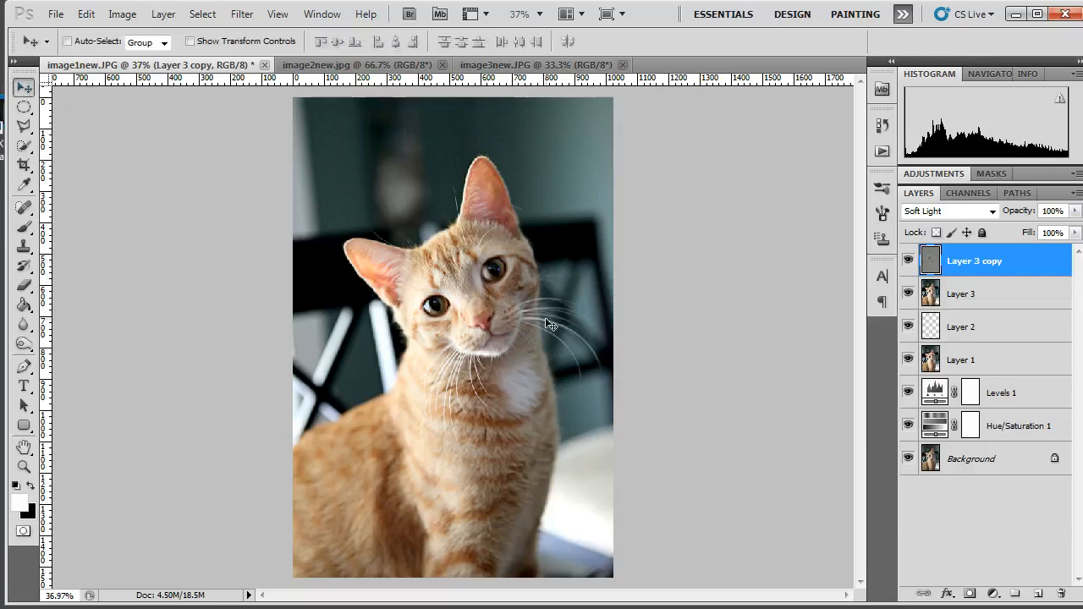
pyautogui.scroll(6, 498, 277)
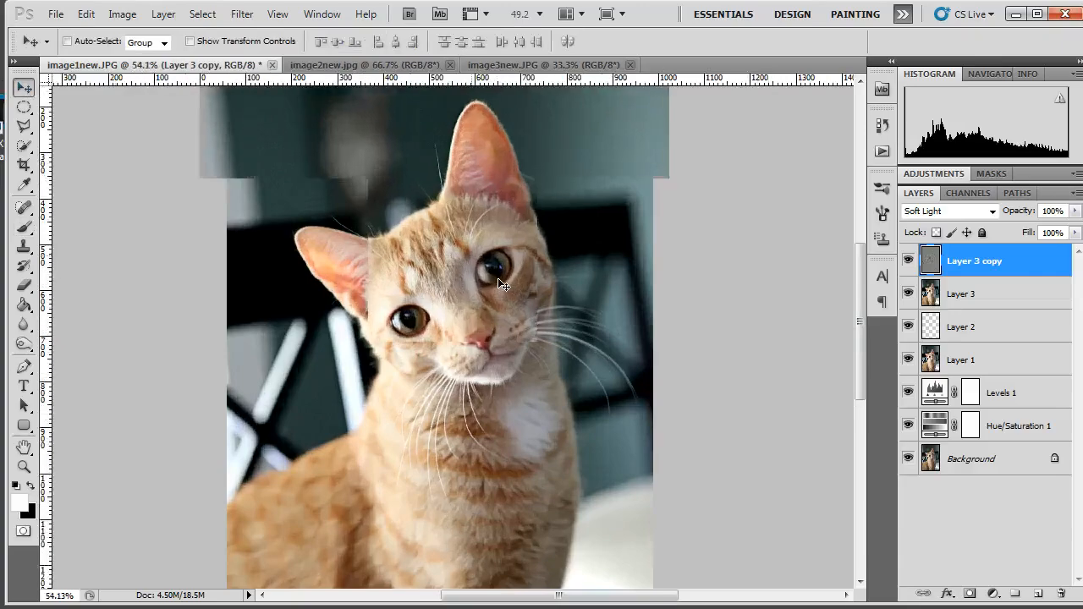
pyautogui.scroll(1, 524, 254)
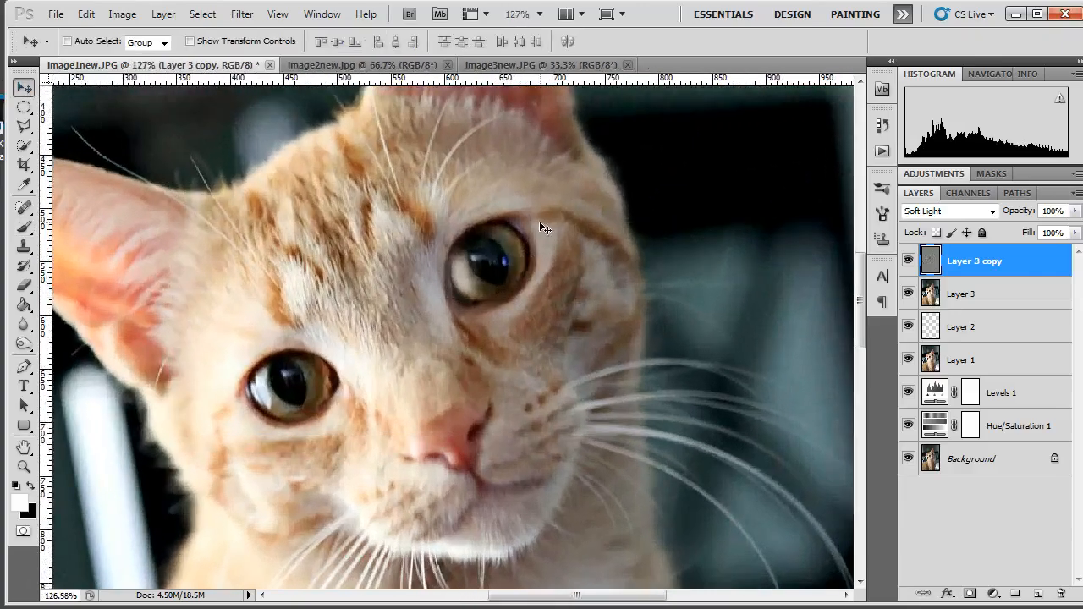
pyautogui.click(907, 260)
pyautogui.click(907, 265)
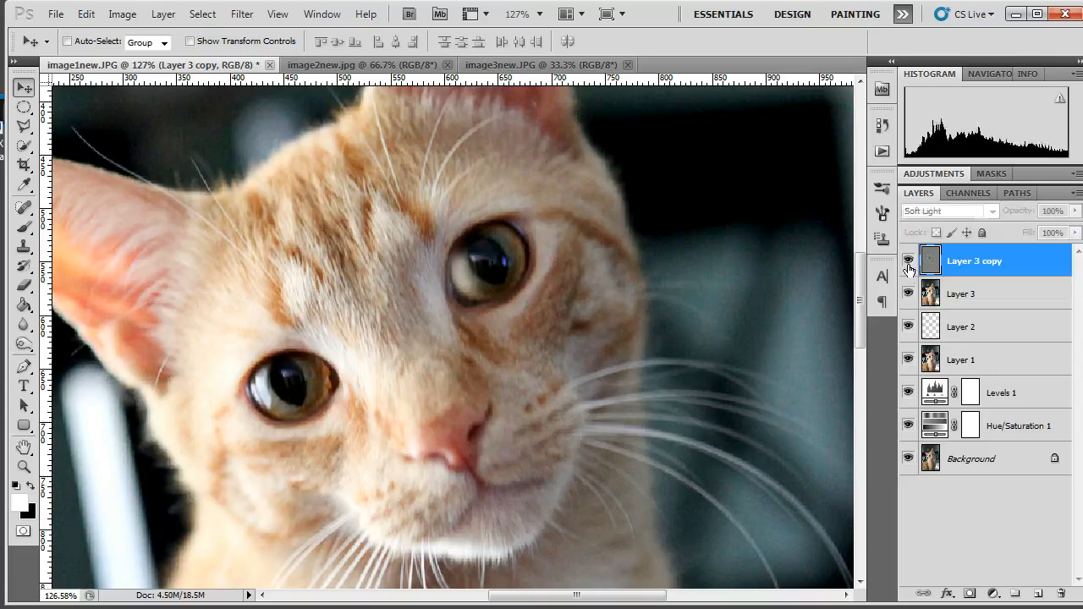
pyautogui.click(908, 264)
pyautogui.click(907, 267)
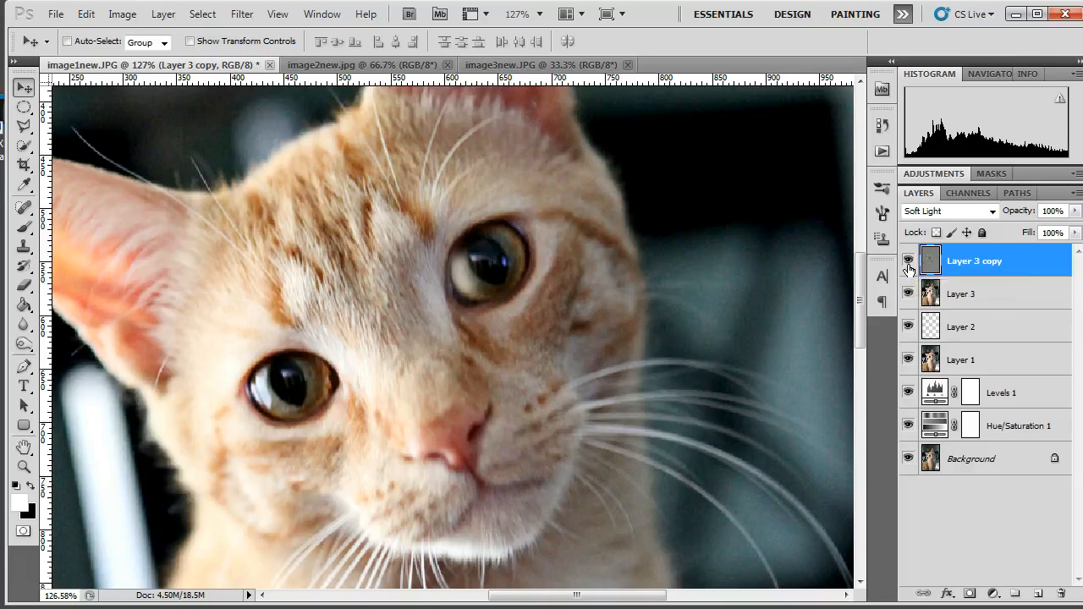
pyautogui.scroll(-5, 634, 316)
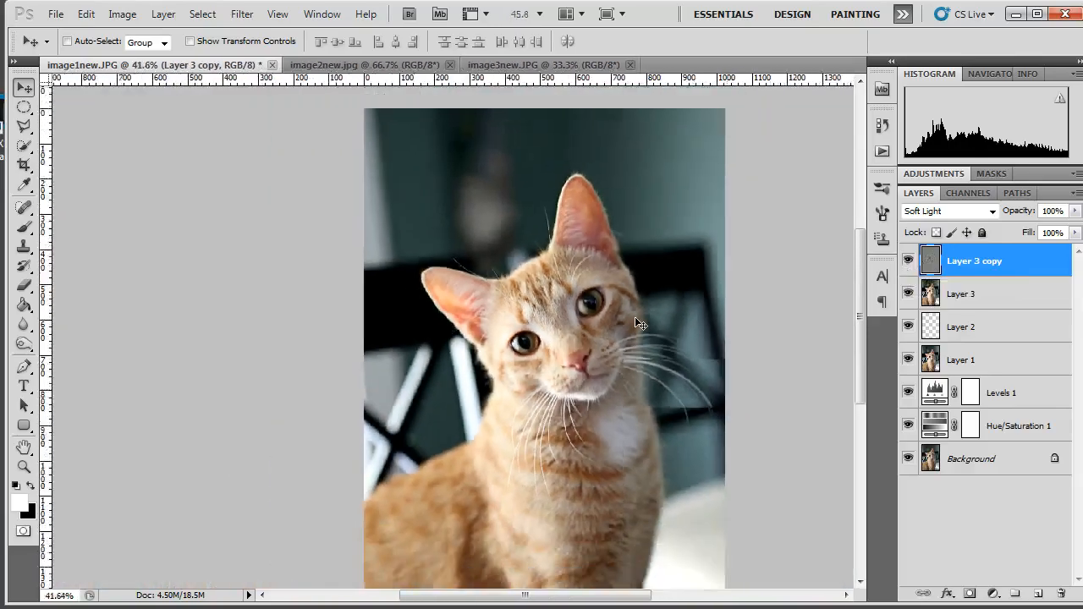
pyautogui.scroll(-1, 635, 318)
pyautogui.scroll(2, 635, 317)
pyautogui.scroll(-4, 635, 317)
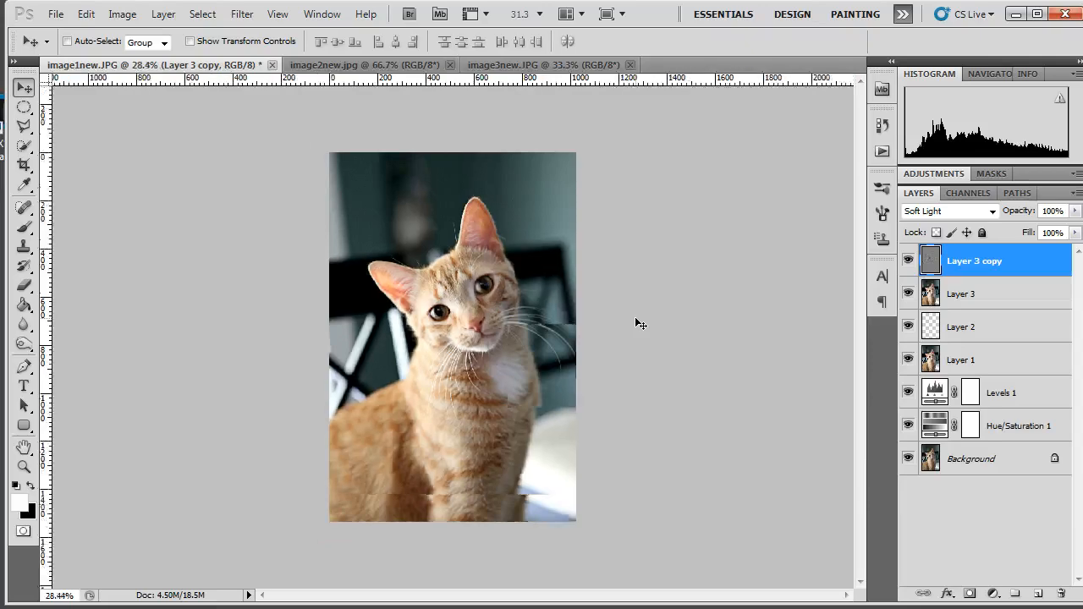
pyautogui.scroll(4, 635, 316)
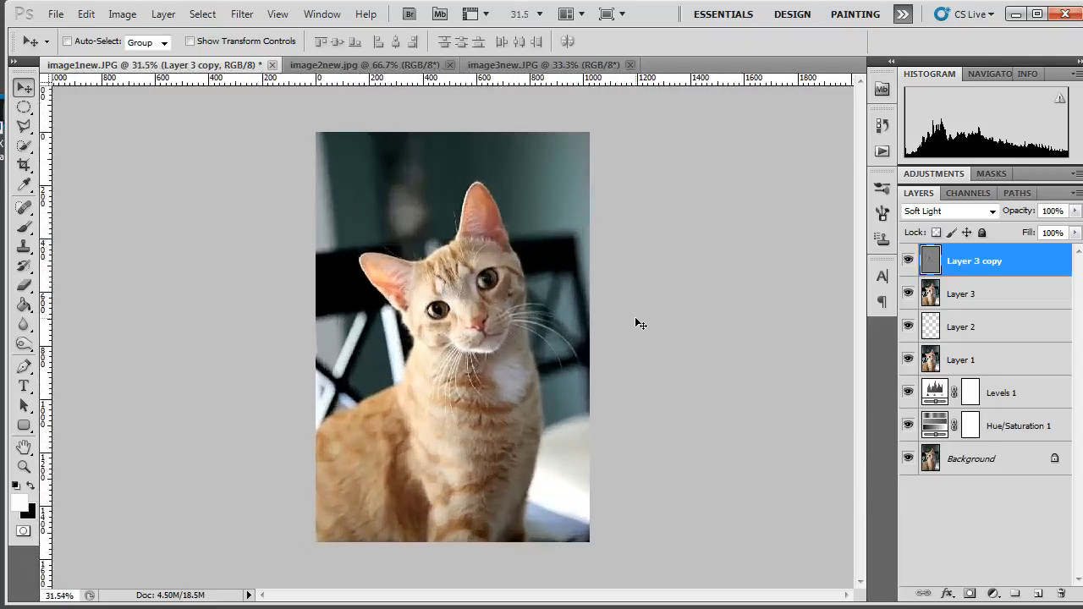
pyautogui.scroll(4, 567, 316)
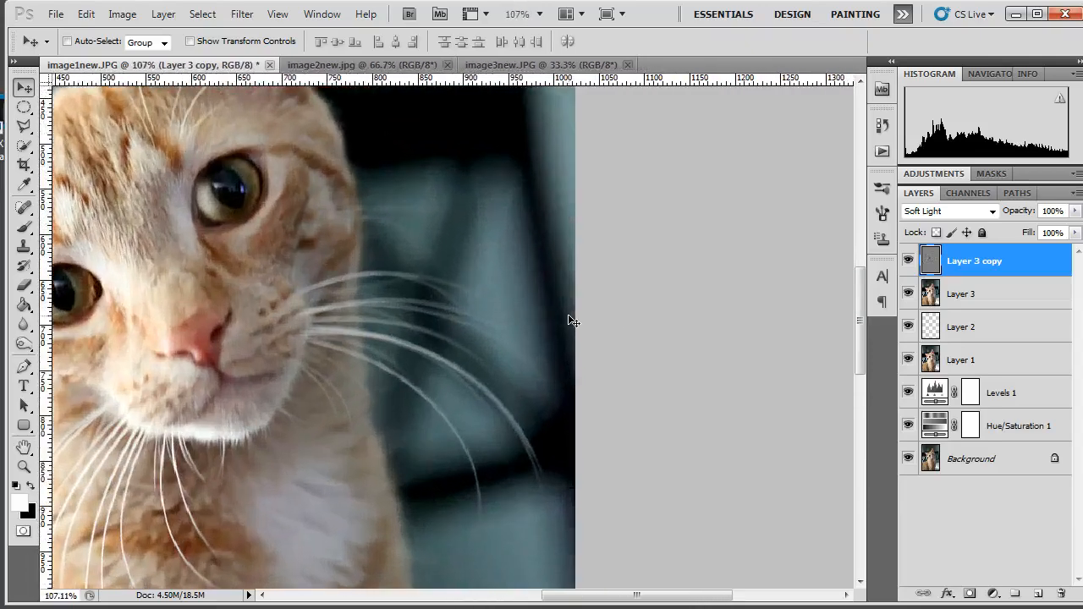
pyautogui.scroll(-4, 571, 320)
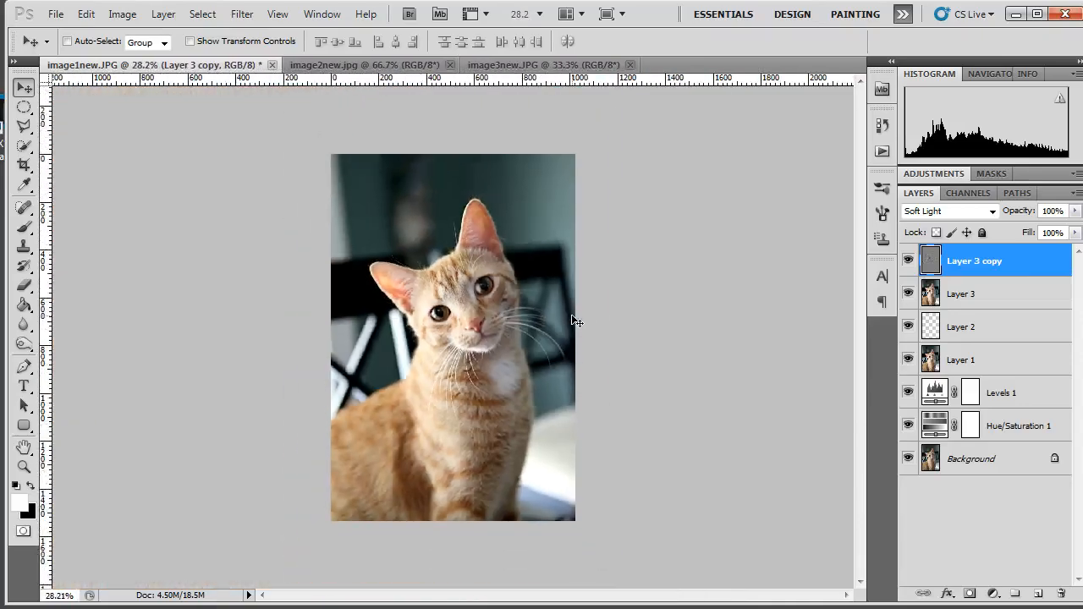
# Stamp all visible layers, including the Soft Light sharpening, into a new merged layer above Layer 3 copy
pyautogui.scroll(1, 572, 321)
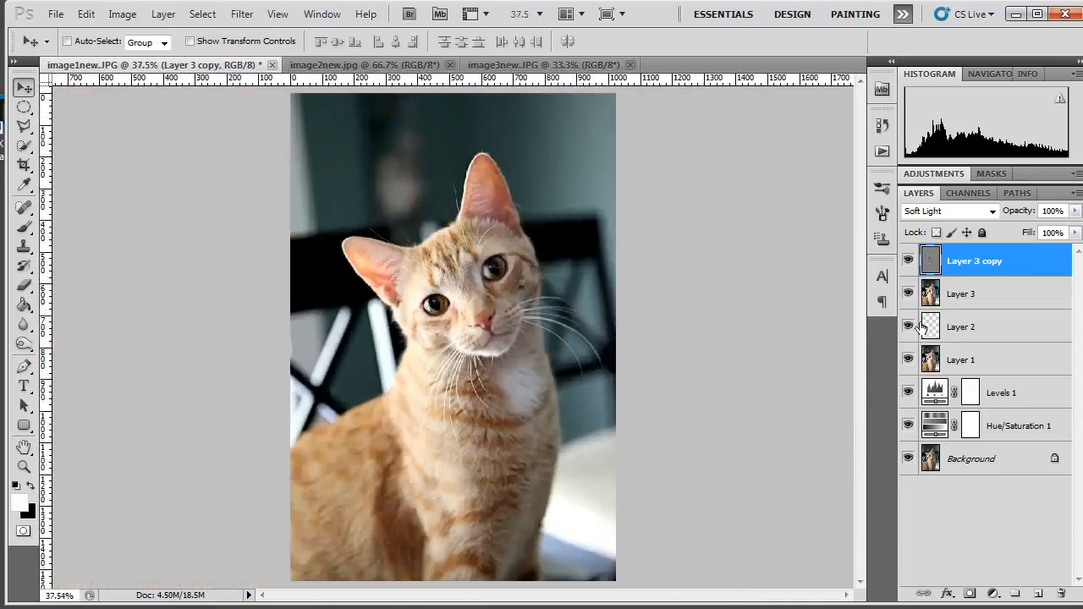
pyautogui.hotkey('ctrl', 'shift', 'alt', 'e')
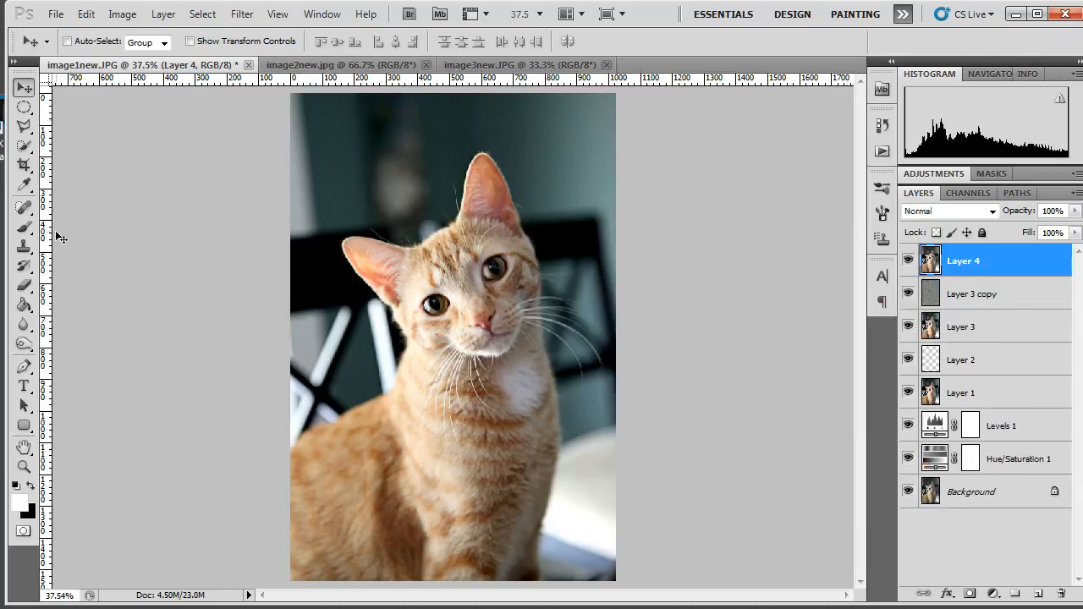
# Crop the portrait to 8 by 10 inches at 300 pixels/inch, keeping both ears and trimming the photo's upper, lower and right-hand edges
pyautogui.click(24, 166)
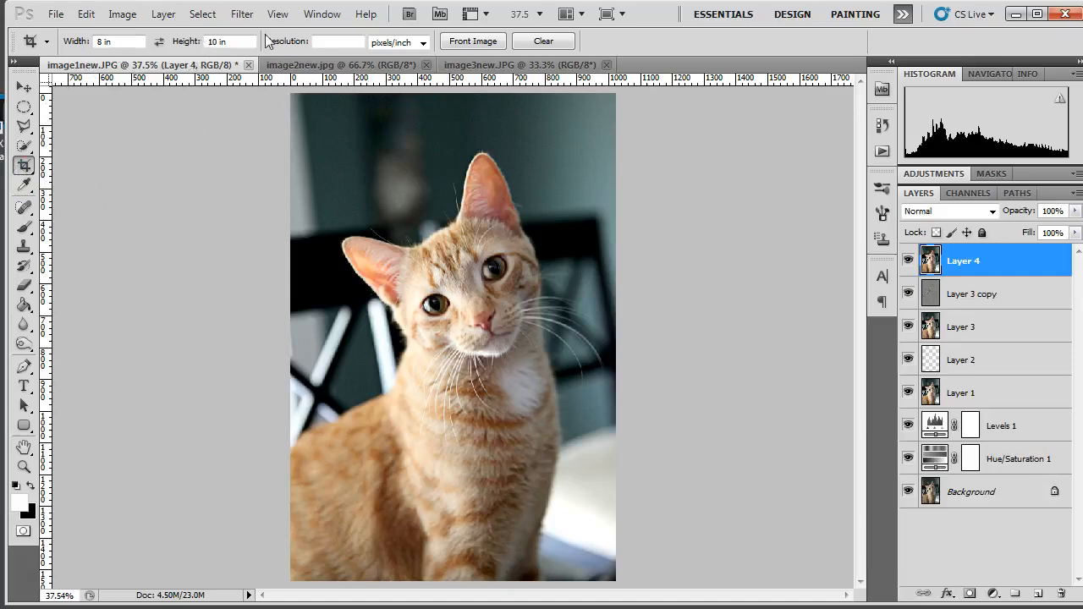
pyautogui.click(339, 42)
pyautogui.write('300')
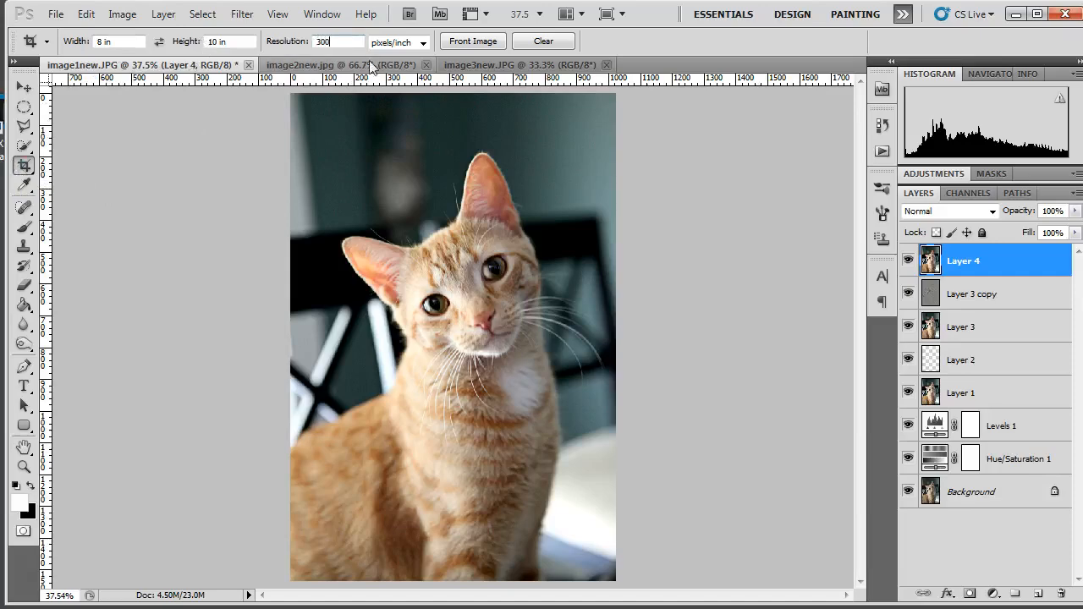
pyautogui.press('Tab')
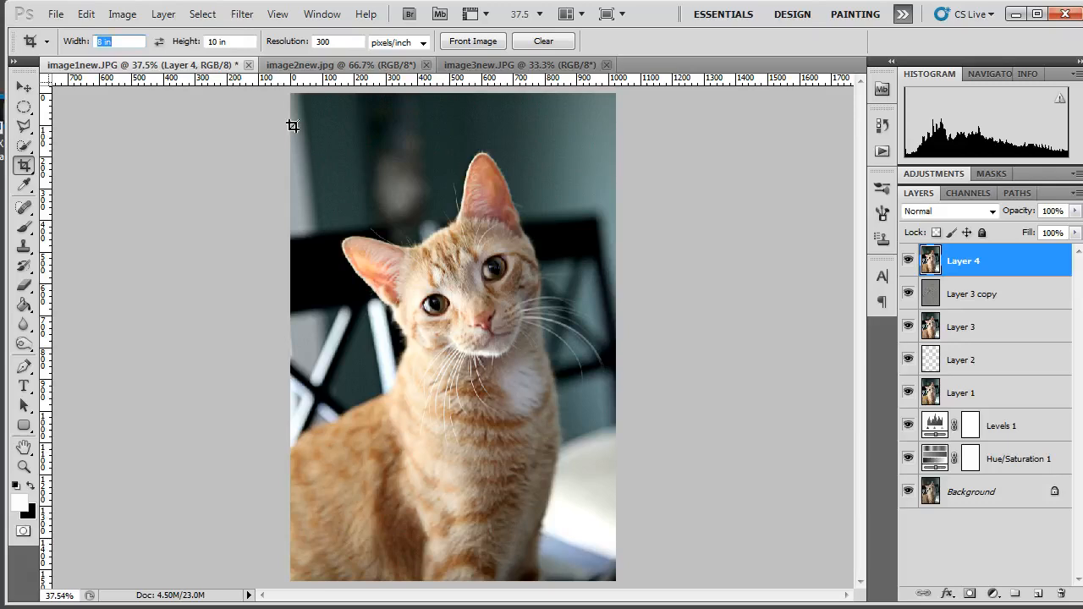
pyautogui.moveTo(292, 126); pyautogui.dragTo(623, 555)
pyautogui.moveTo(573, 447); pyautogui.dragTo(568, 454)
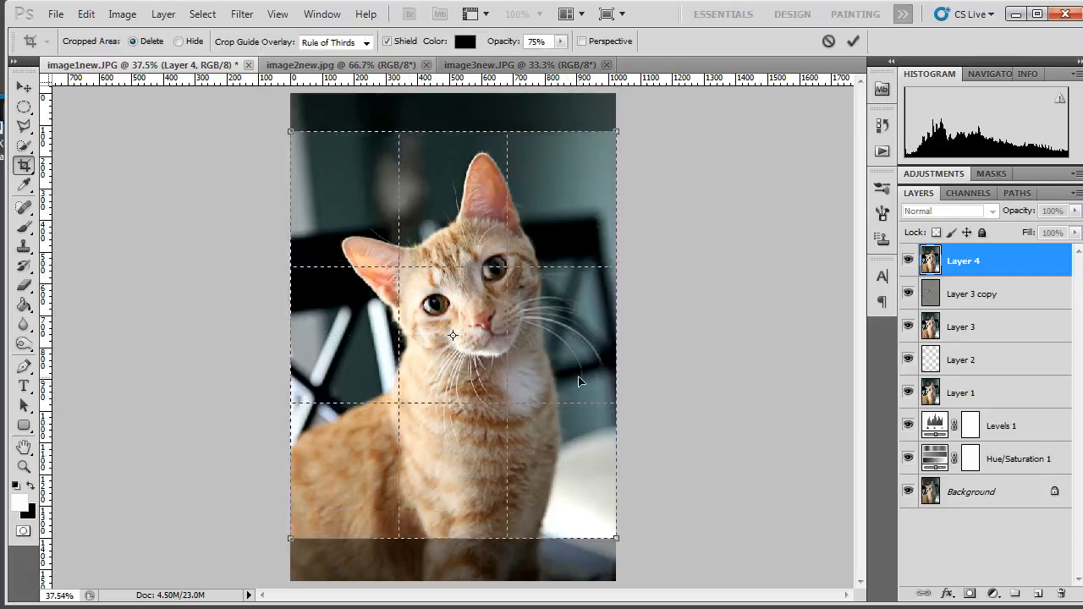
pyautogui.moveTo(599, 540); pyautogui.dragTo(590, 514)
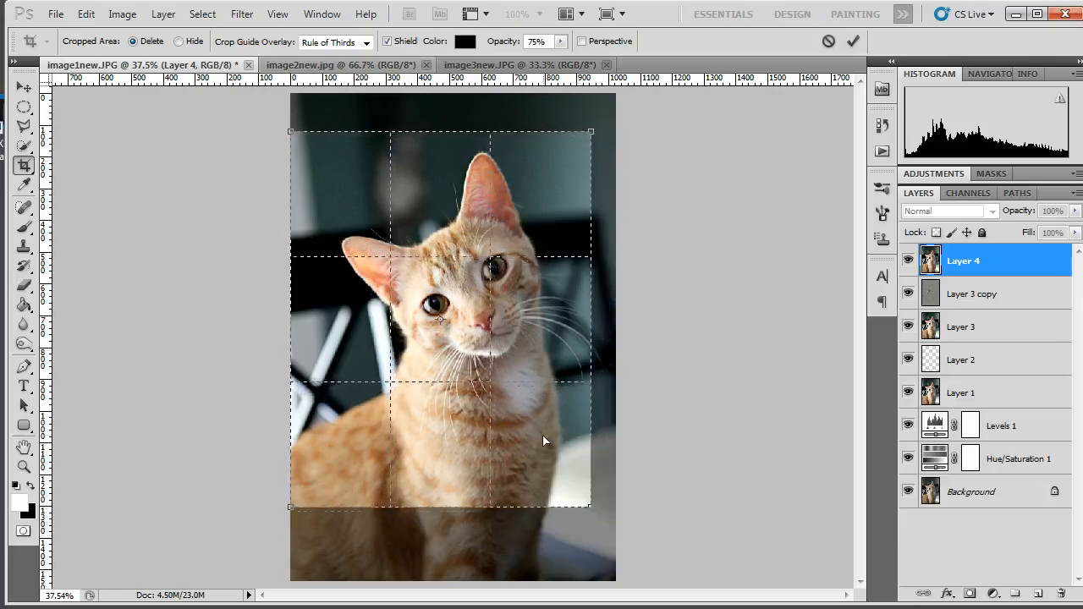
pyautogui.moveTo(544, 446); pyautogui.dragTo(543, 448)
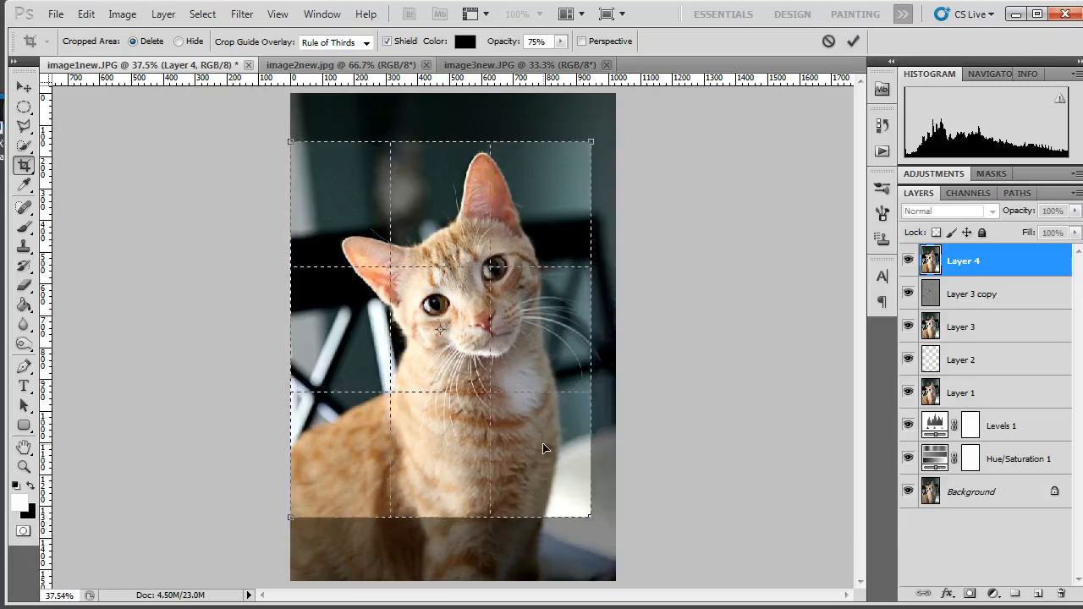
pyautogui.press('Up')
pyautogui.press('Up')
pyautogui.press('Up')
pyautogui.press('Up')
pyautogui.press('Up')
pyautogui.press('Up')
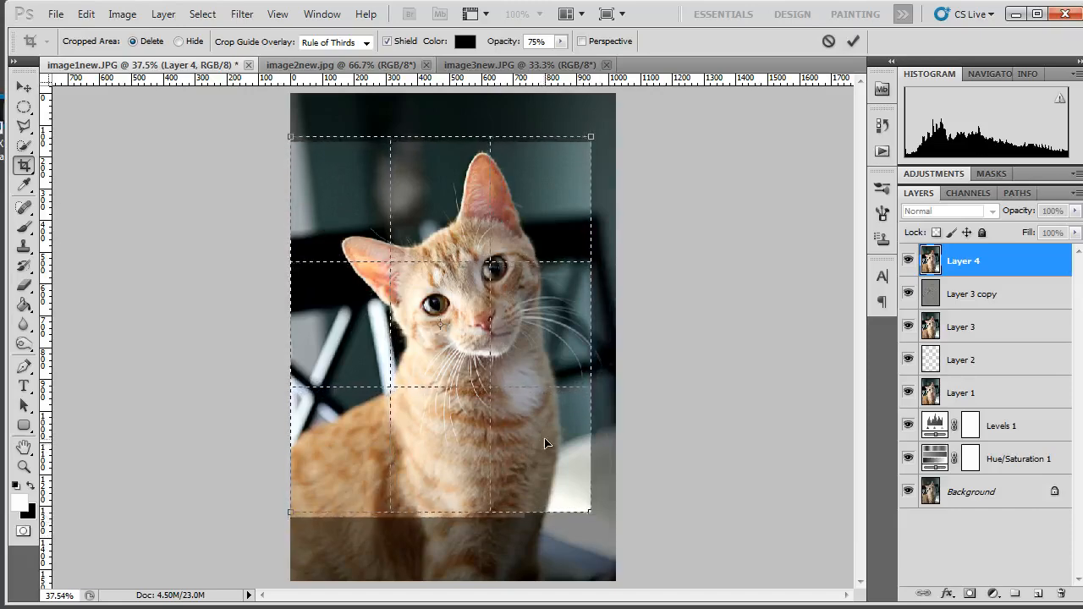
pyautogui.press('Return')
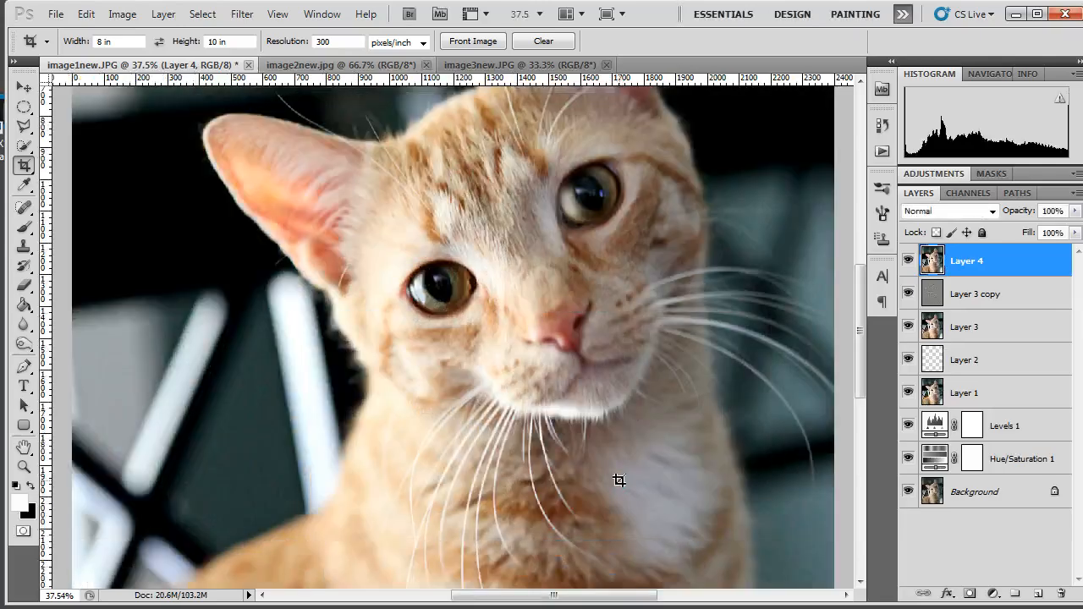
pyautogui.scroll(-4, 442, 301)
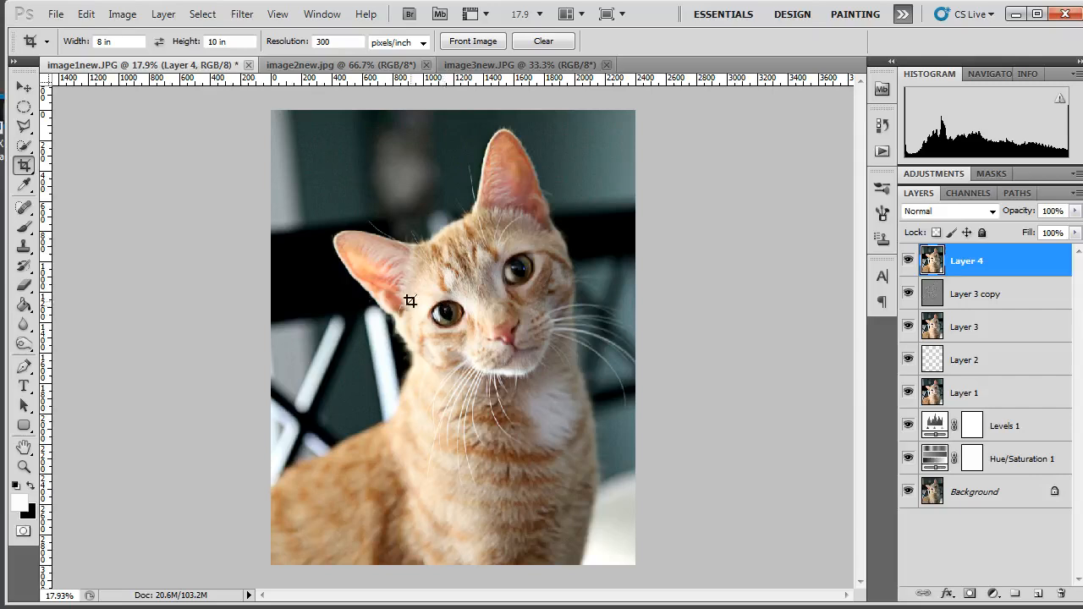
pyautogui.click(56, 14)
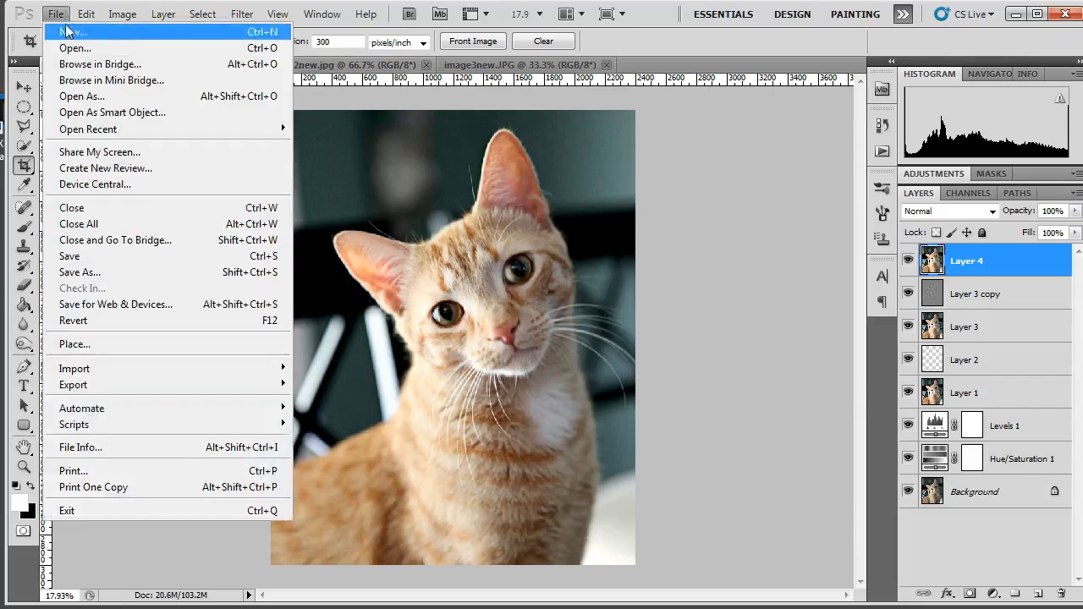
pyautogui.click(91, 282)
pyautogui.click(582, 356)
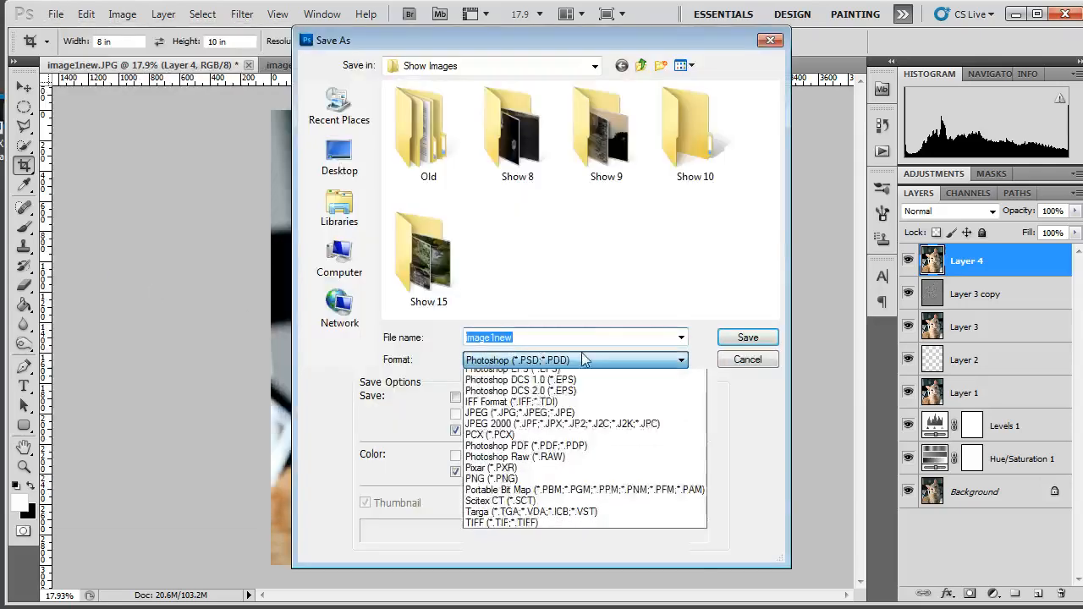
pyautogui.click(573, 464)
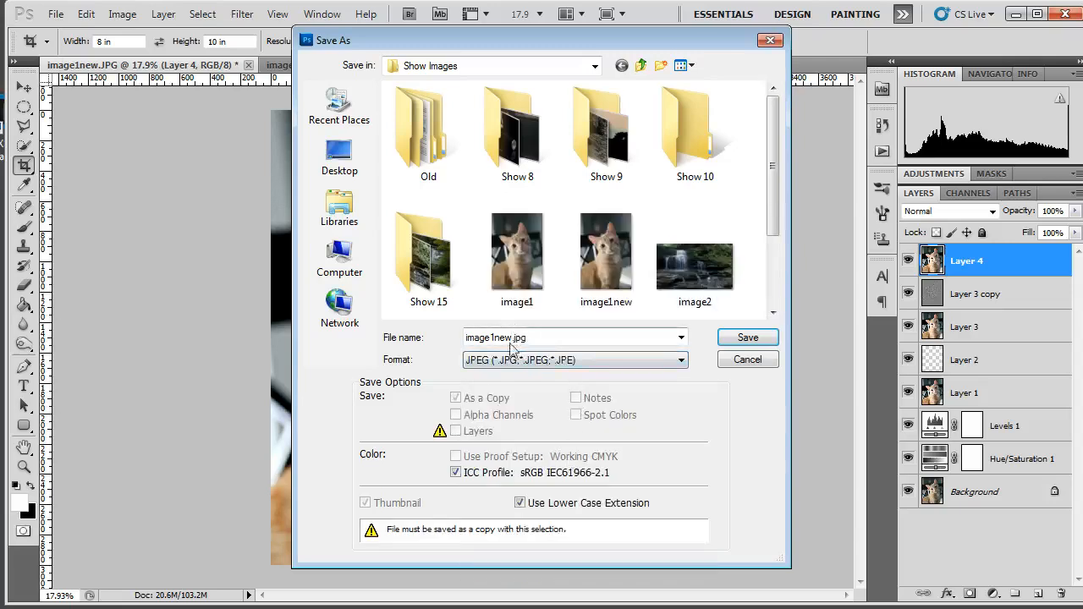
pyautogui.doubleClick(560, 338)
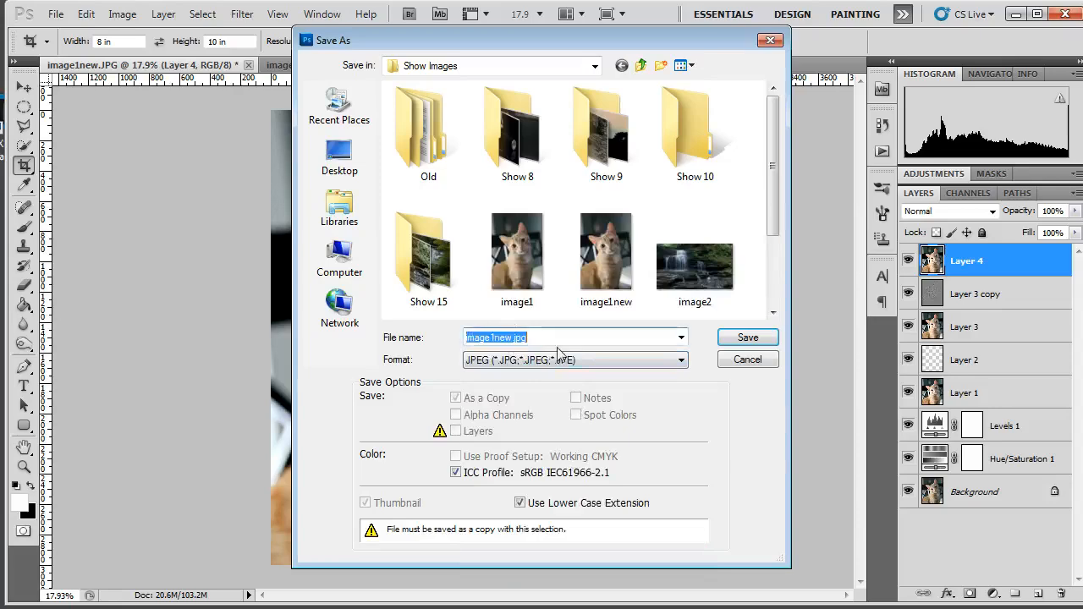
pyautogui.click(747, 338)
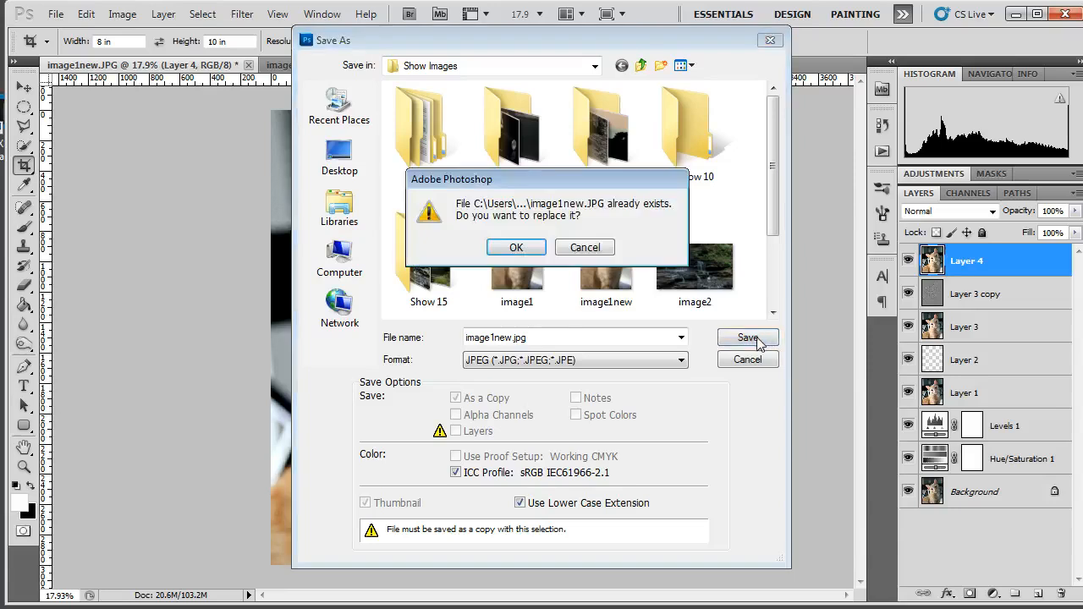
pyautogui.click(598, 251)
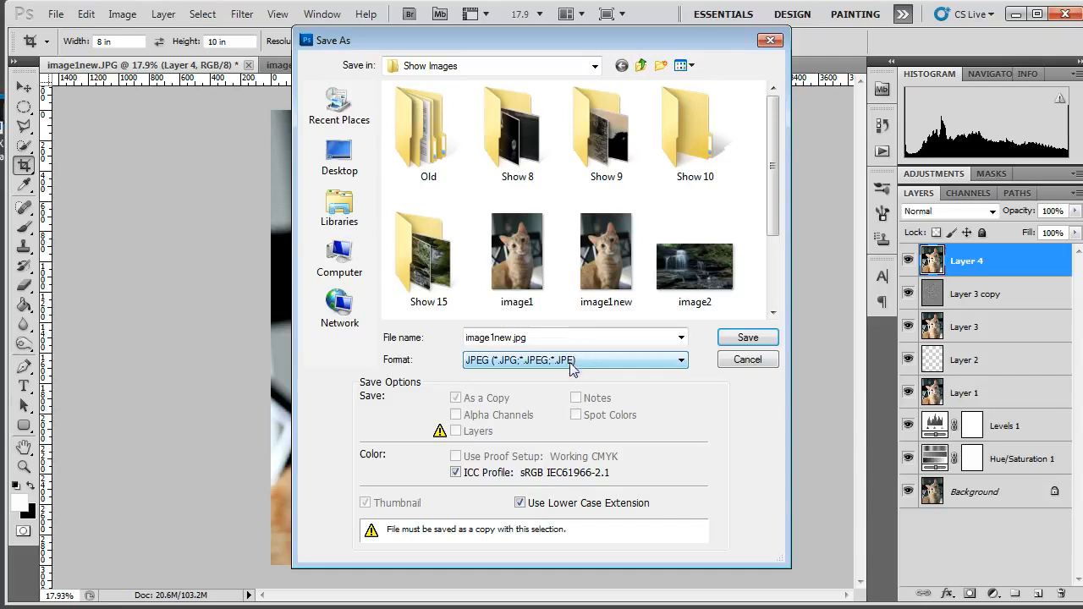
pyautogui.click(742, 362)
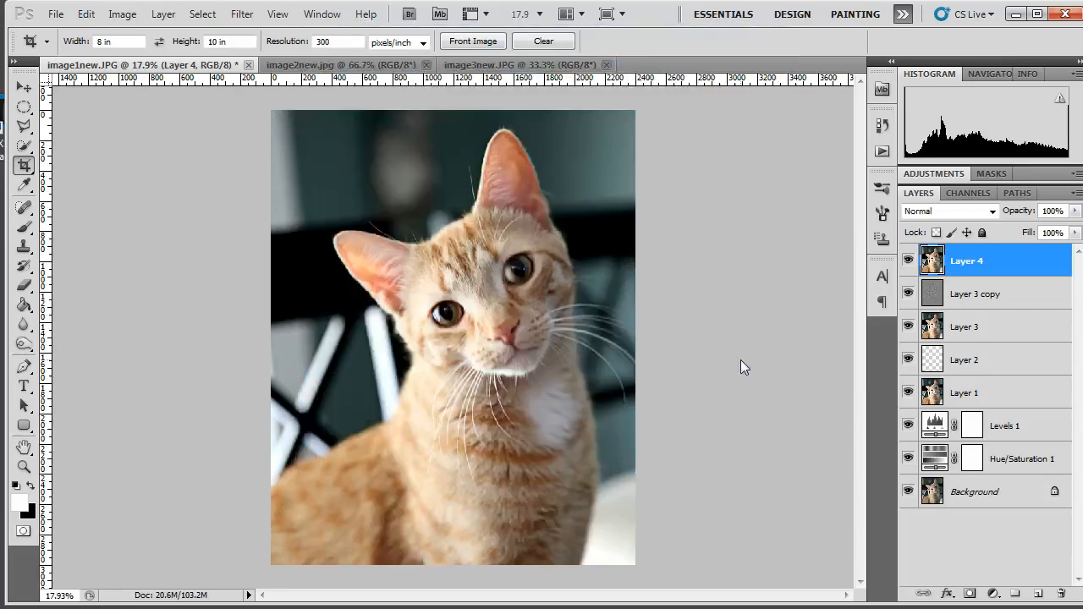